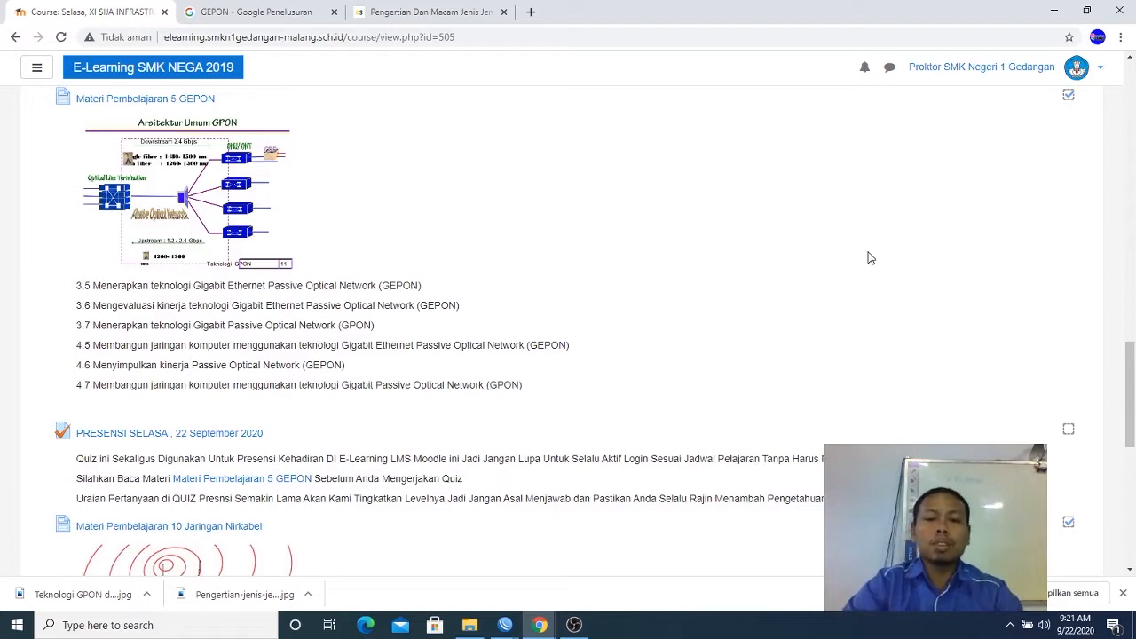
View the "Materi Pembelajaran 10 Jaringan Nirkabel" page and return to the XI SIJA - IKA course
{"action": "left_click_drag", "start_coordinate": [1133, 410], "coordinate": [1134, 448]}
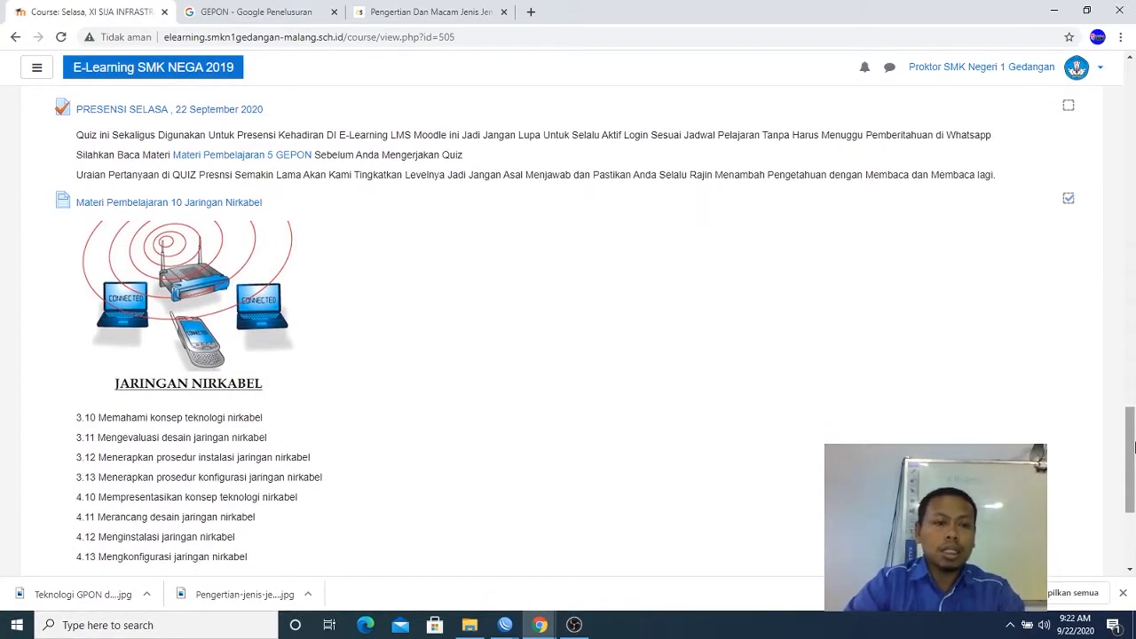
{"action": "left_click", "coordinate": [249, 201]}
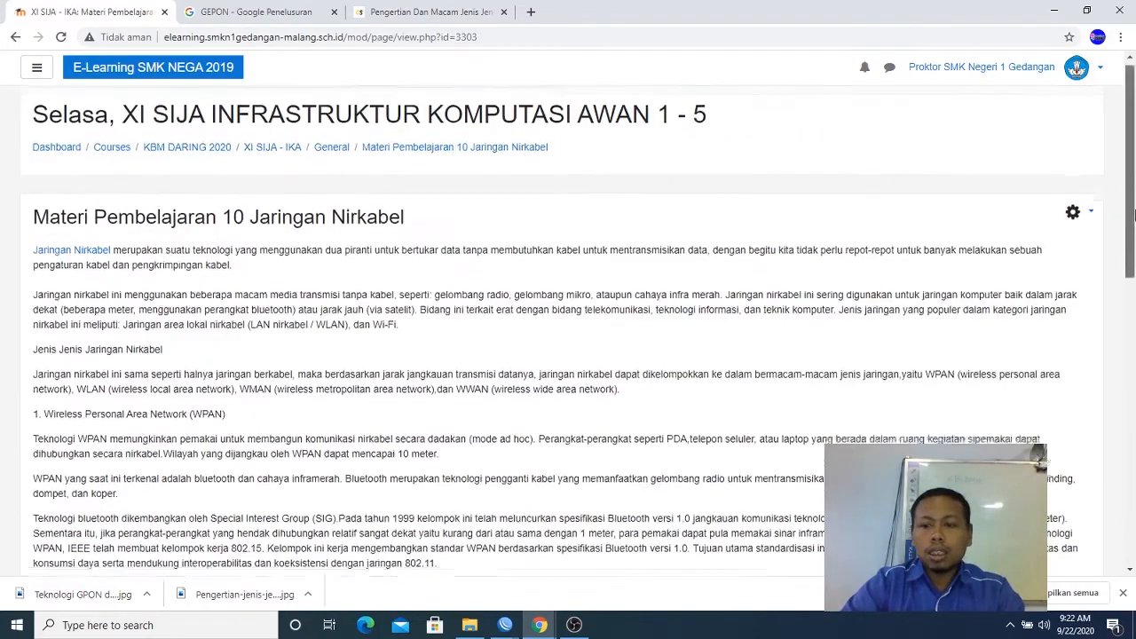
{"action": "mouse_move", "coordinate": [1134, 198]}
{"action": "left_mouse_down"}
{"action": "mouse_move", "coordinate": [1134, 491]}
{"action": "mouse_move", "coordinate": [1134, 198]}
{"action": "left_mouse_up"}
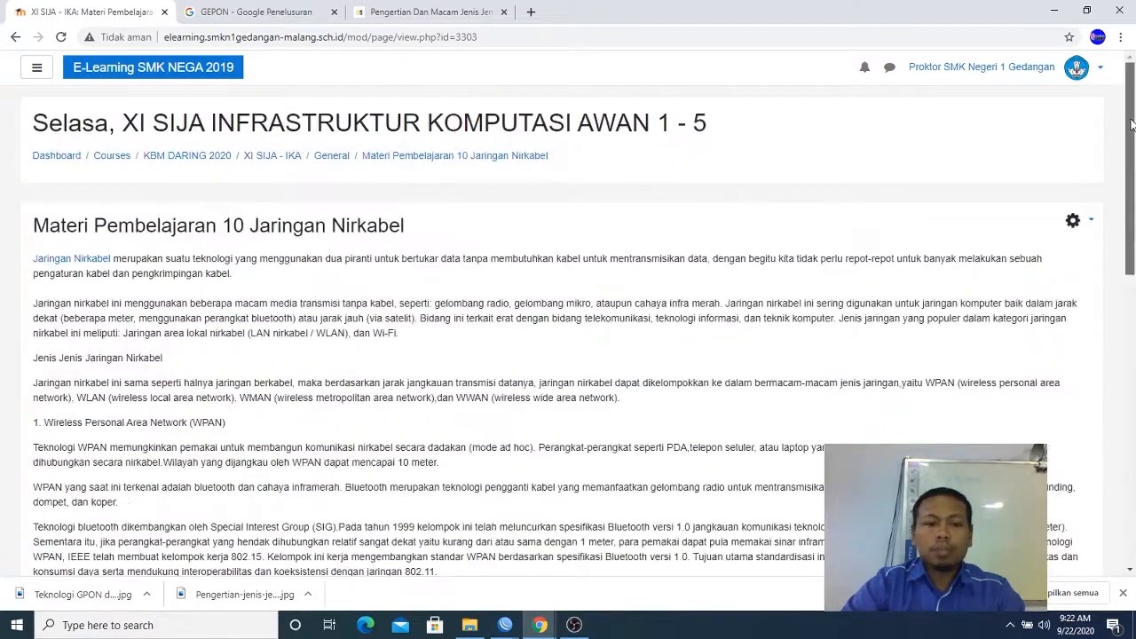
{"action": "left_click", "coordinate": [269, 156]}
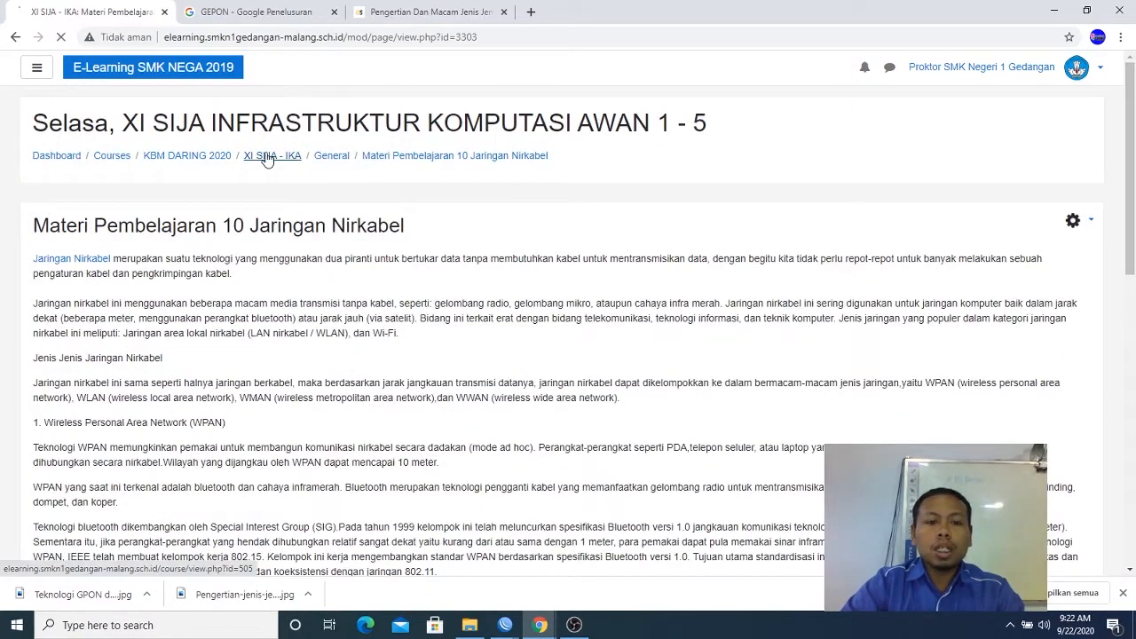
Check the attempts report of the "PRESENSI SELASA, 22 September 2020" quiz and return to the XI SIJA - IKA course
{"action": "left_click_drag", "start_coordinate": [1133, 145], "coordinate": [1132, 479]}
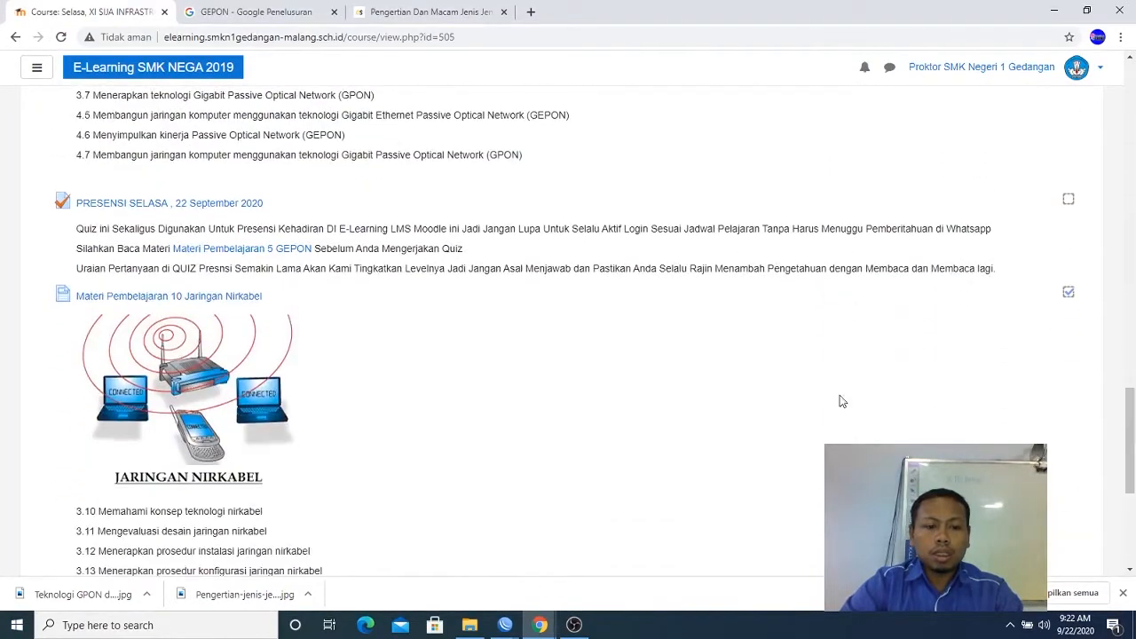
{"action": "left_click", "coordinate": [253, 207]}
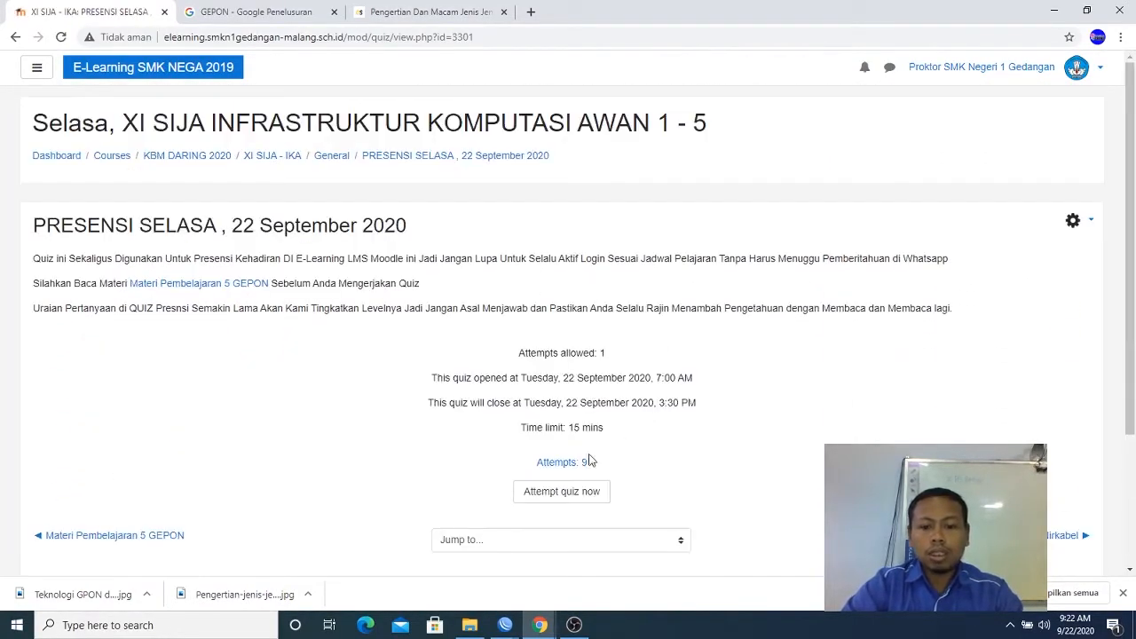
{"action": "left_click", "coordinate": [562, 462]}
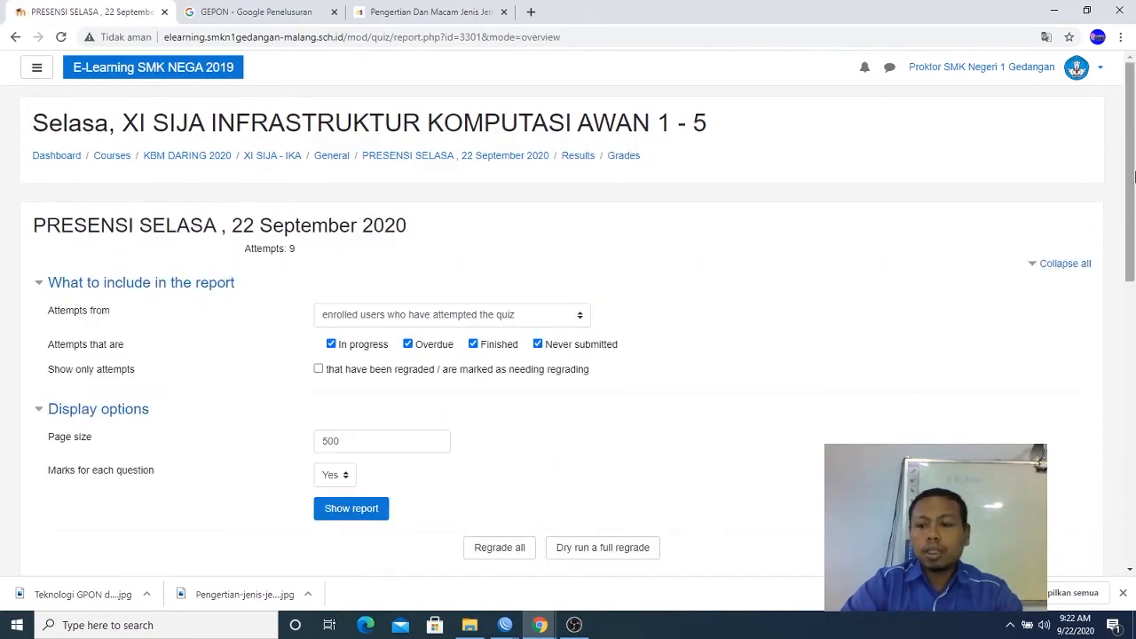
{"action": "left_click_drag", "start_coordinate": [1132, 173], "coordinate": [1134, 200]}
{"action": "left_click", "coordinate": [18, 41]}
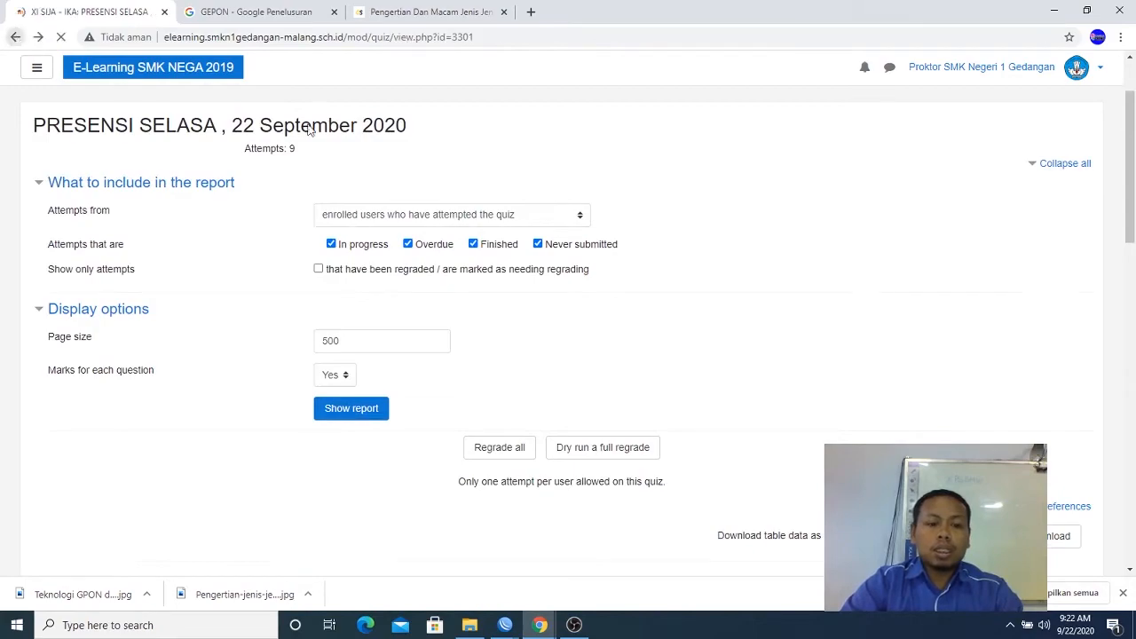
{"action": "left_click_drag", "start_coordinate": [1132, 168], "coordinate": [1132, 276]}
{"action": "scroll", "coordinate": [568, 148], "scroll_direction": "up", "scroll_amount": 2}
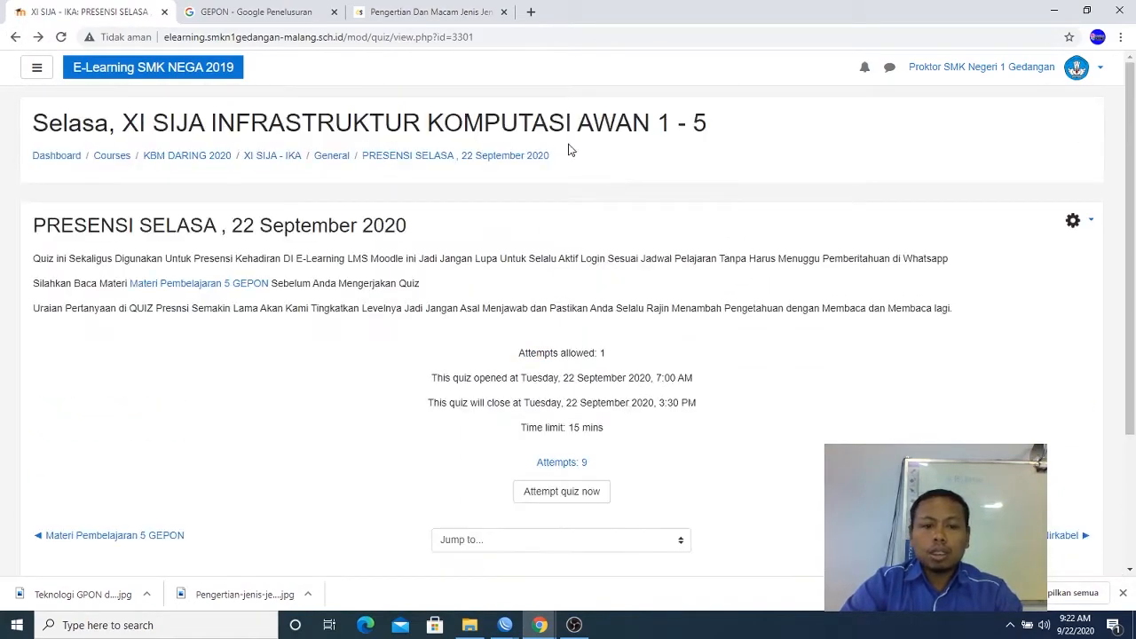
{"action": "left_click", "coordinate": [296, 158]}
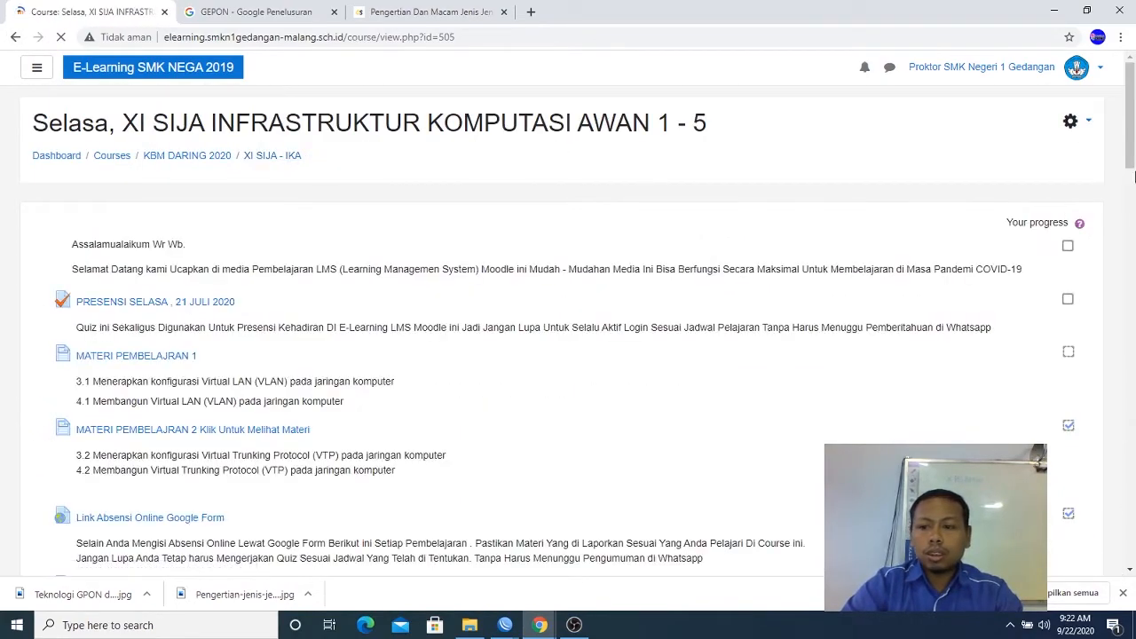
Review the course page's GEPON and Jaringan Nirkabel materials and the attendance quizzes that accompany them
{"action": "left_click_drag", "start_coordinate": [1132, 149], "coordinate": [1132, 406]}
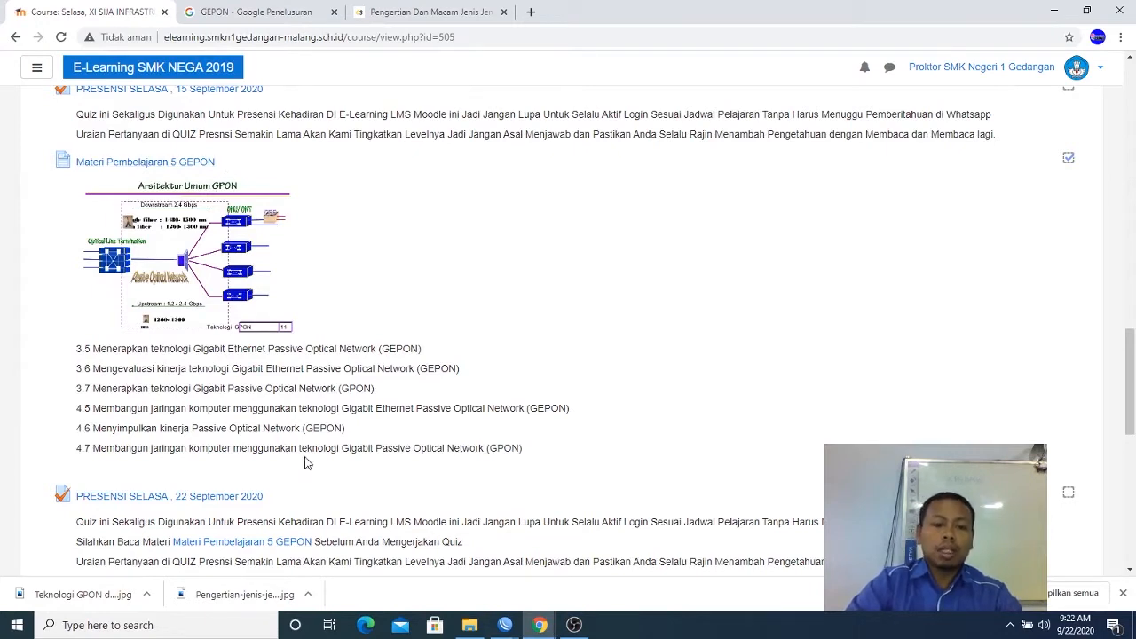
{"action": "left_click_drag", "start_coordinate": [1132, 349], "coordinate": [1133, 373]}
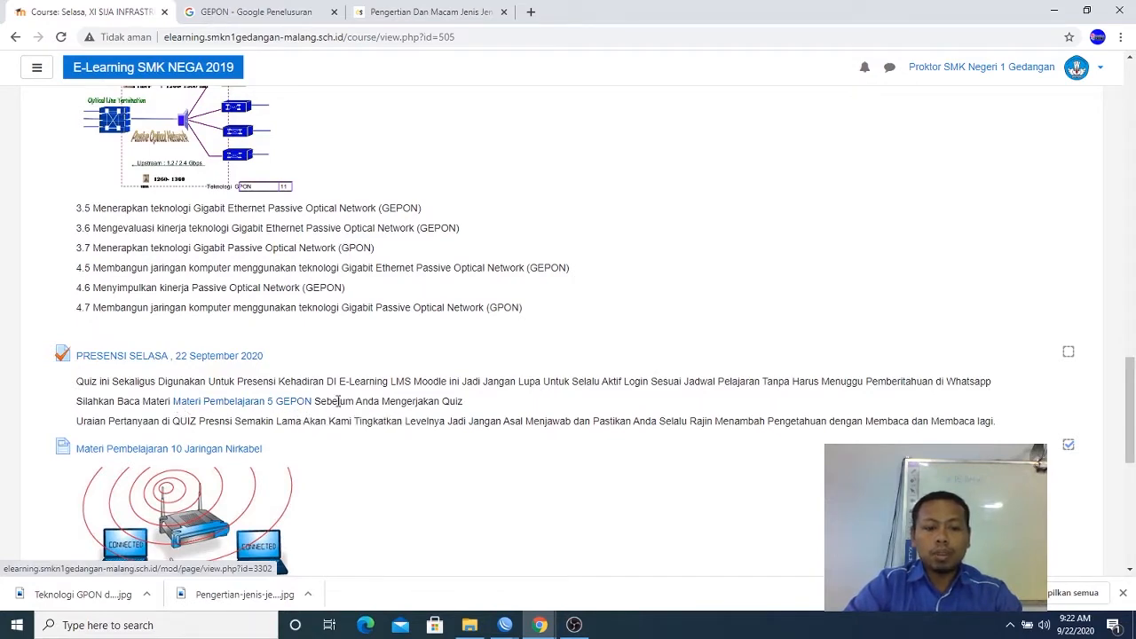
{"action": "left_click_drag", "start_coordinate": [1134, 406], "coordinate": [1134, 461]}
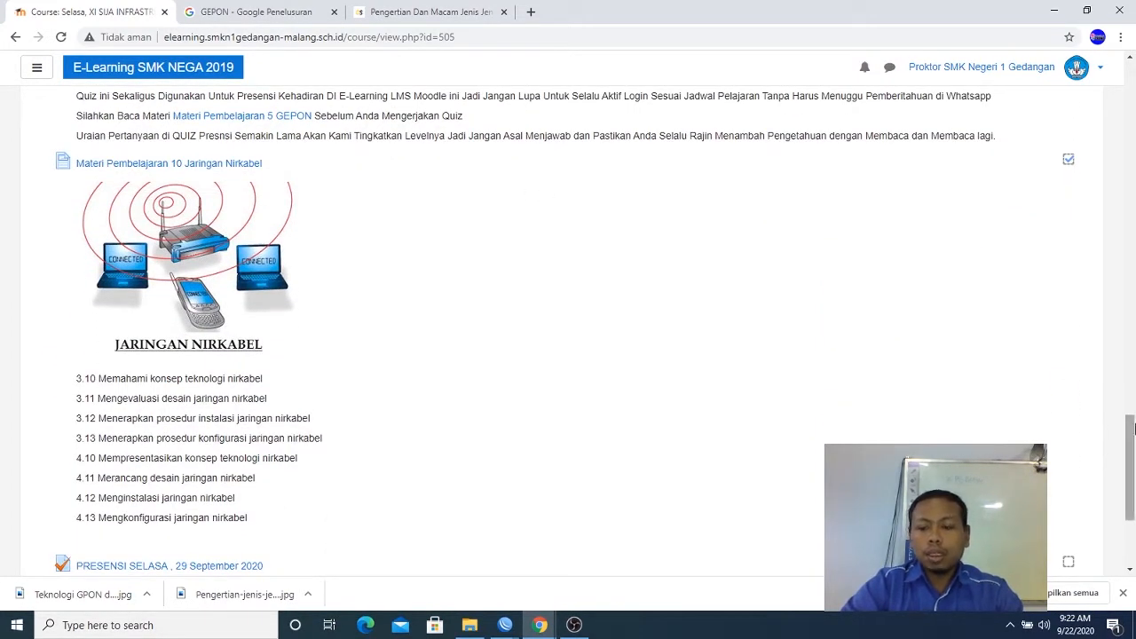
{"action": "left_click_drag", "start_coordinate": [1133, 437], "coordinate": [1132, 399]}
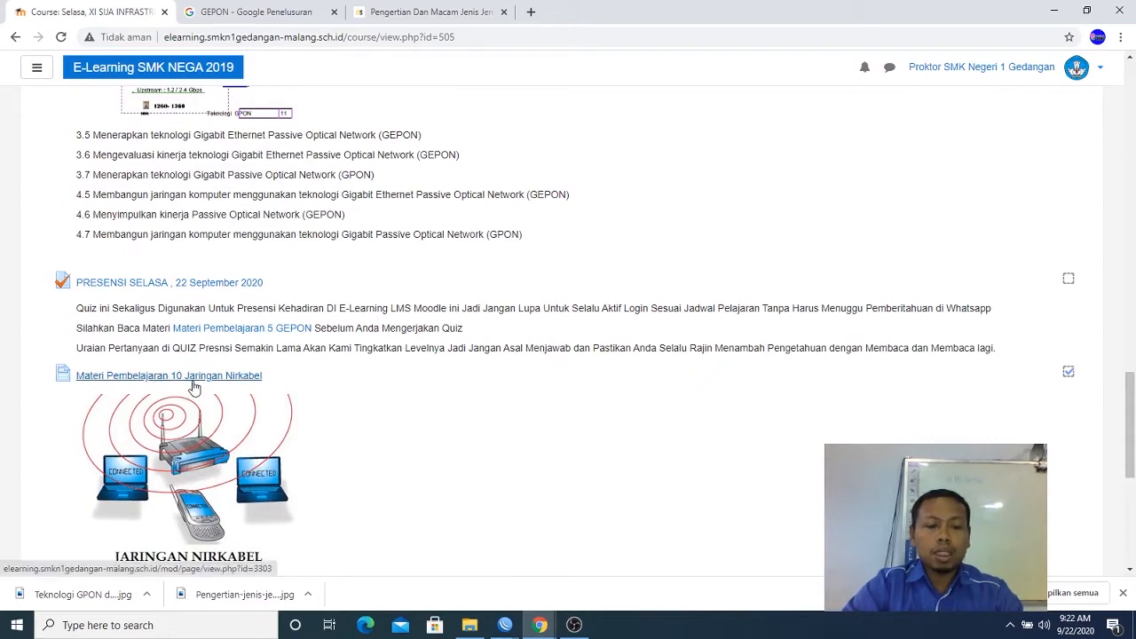
{"action": "left_click_drag", "start_coordinate": [1132, 414], "coordinate": [1134, 493]}
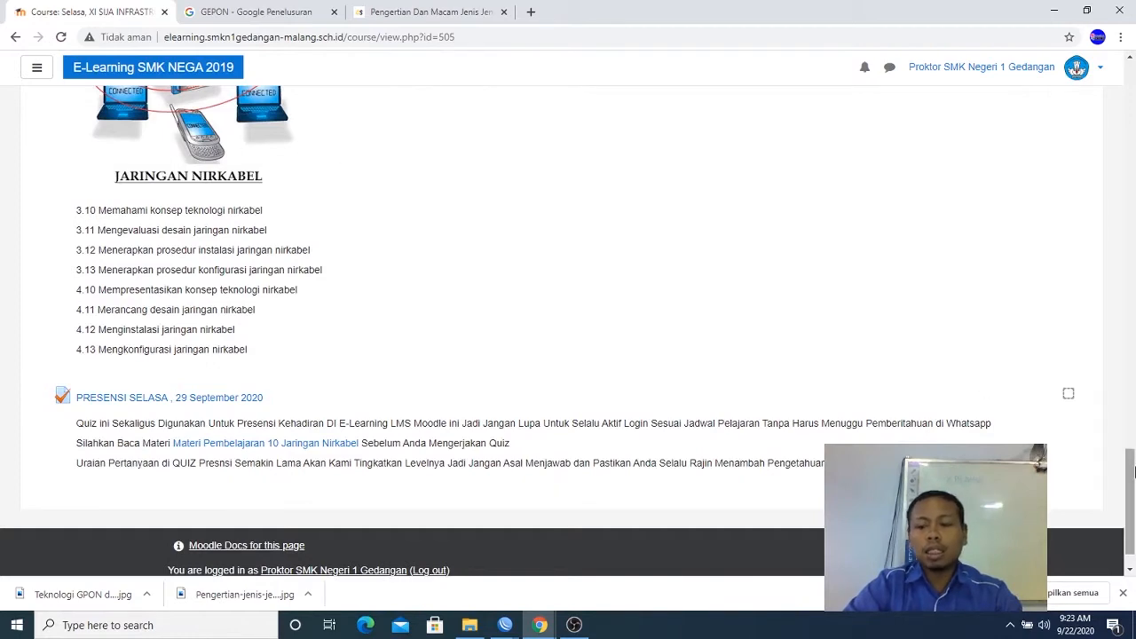
Check the availability dates and time limit of the "PRESENSI SELASA, 29 September 2020" quiz and return to the course
{"action": "mouse_move", "coordinate": [1131, 472]}
{"action": "left_mouse_down"}
{"action": "mouse_move", "coordinate": [1131, 427]}
{"action": "mouse_move", "coordinate": [1133, 466]}
{"action": "left_mouse_up"}
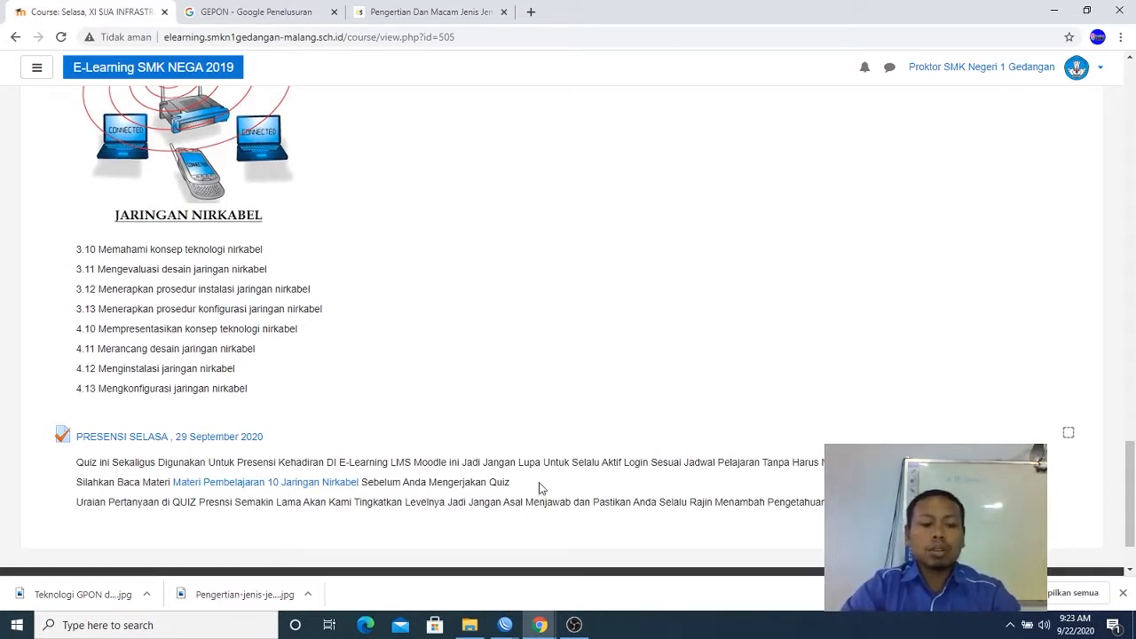
{"action": "left_click", "coordinate": [238, 437]}
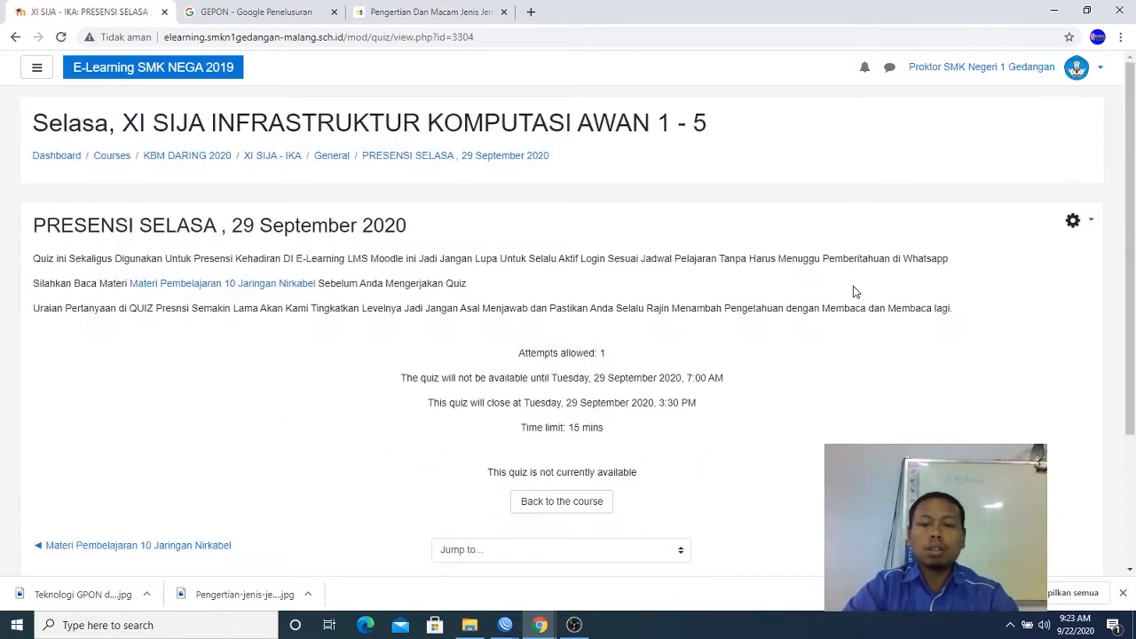
{"action": "scroll", "coordinate": [1120, 301], "scroll_direction": "down", "scroll_amount": 1}
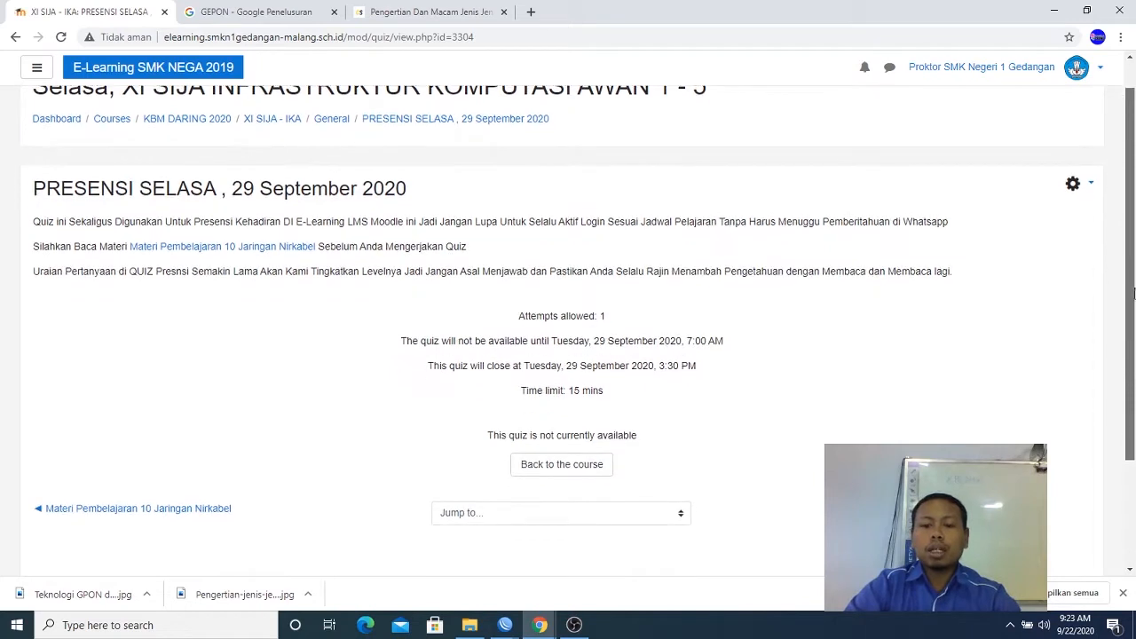
{"action": "left_click_drag", "start_coordinate": [400, 341], "coordinate": [736, 382]}
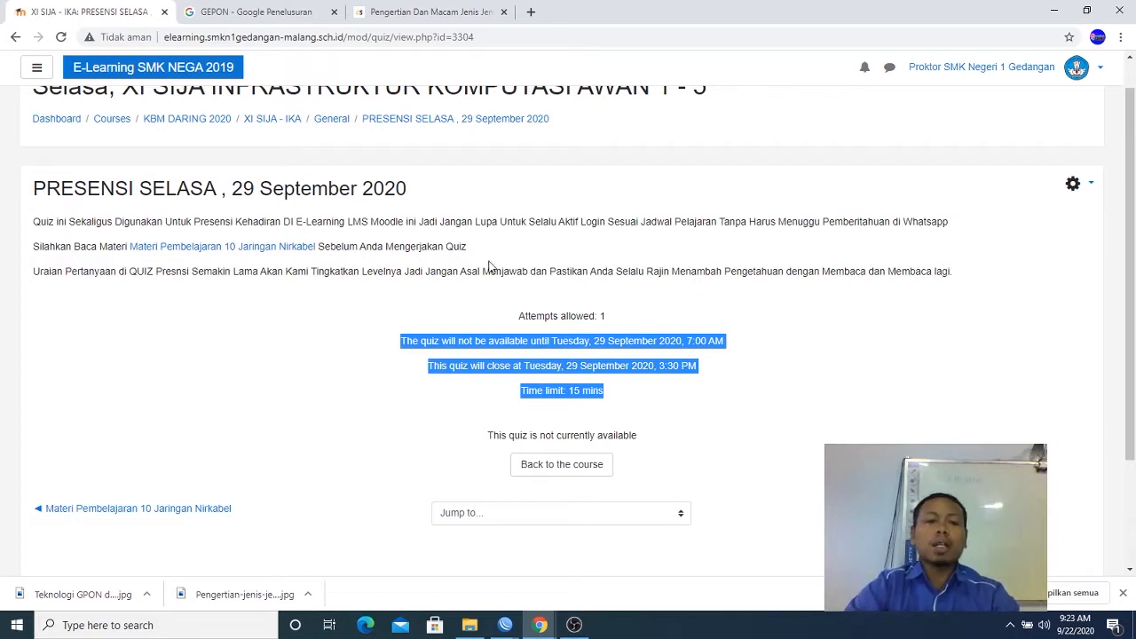
{"action": "left_click", "coordinate": [283, 119]}
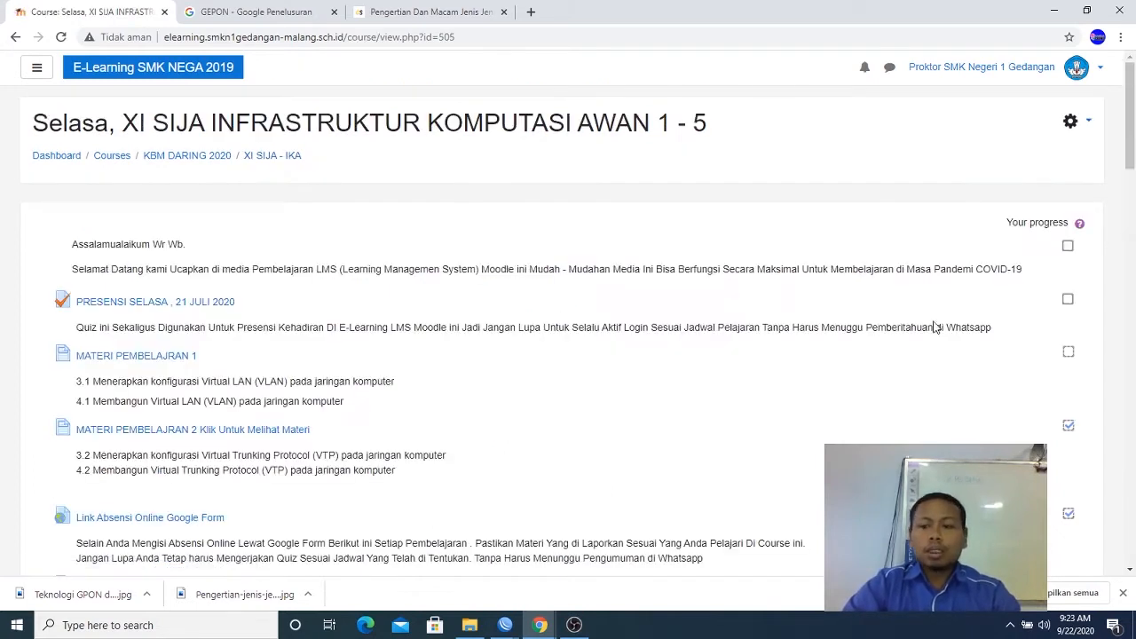
Turn on course editing and add a new Assignment activity below the 29 September 2020 quiz
{"action": "left_click", "coordinate": [1072, 123]}
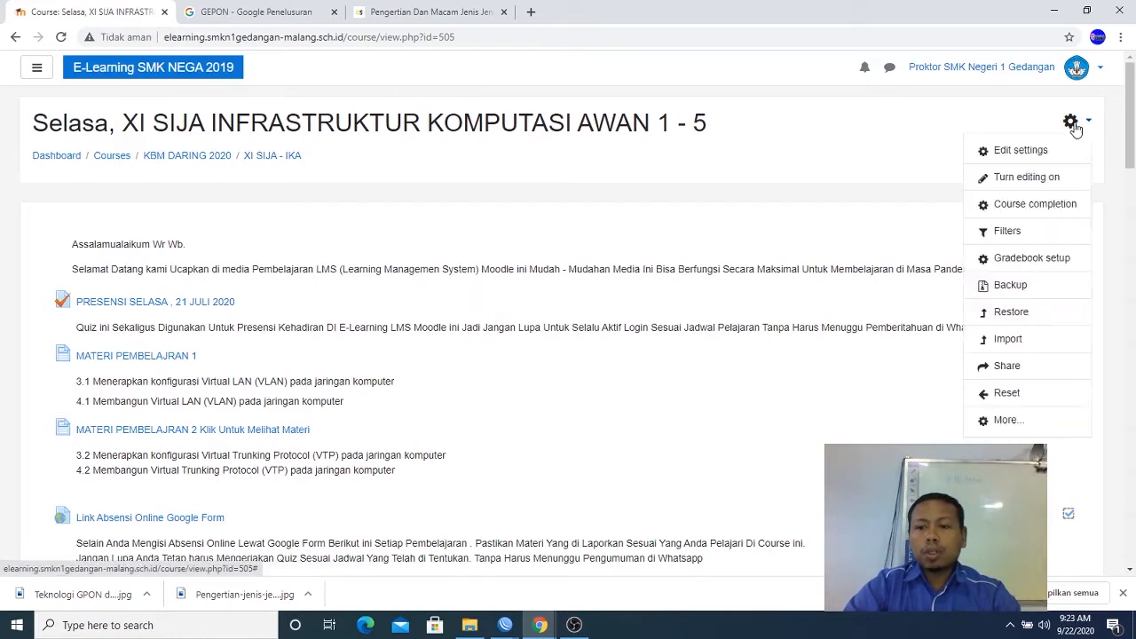
{"action": "left_click", "coordinate": [1042, 182]}
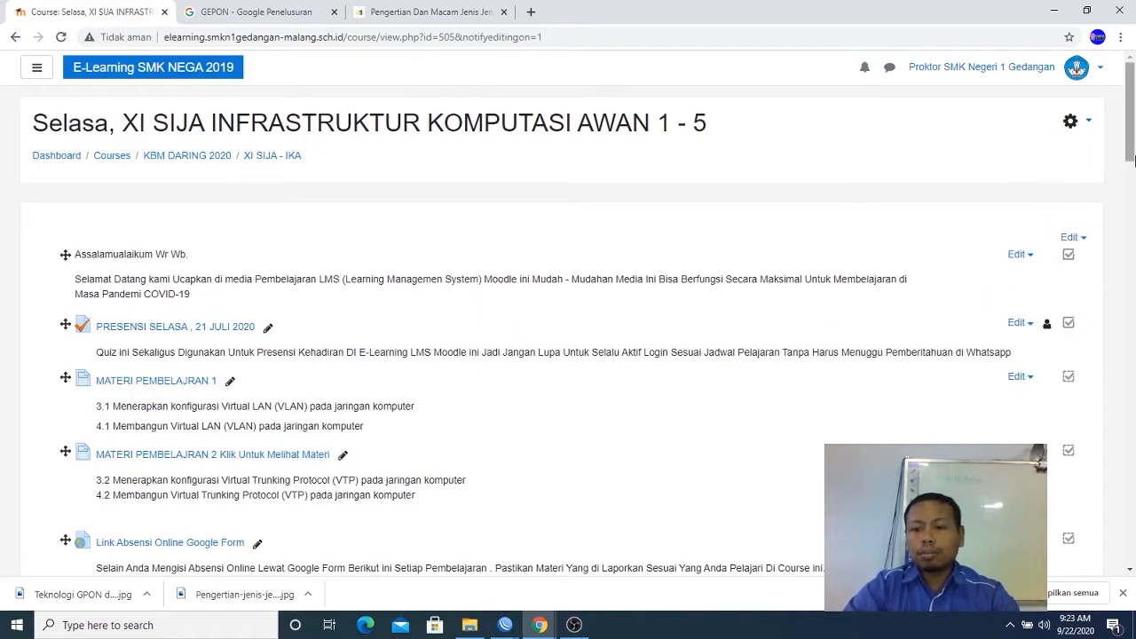
{"action": "scroll", "coordinate": [1134, 188], "scroll_direction": "down", "scroll_amount": 1}
{"action": "left_click_drag", "start_coordinate": [1135, 188], "coordinate": [1130, 555]}
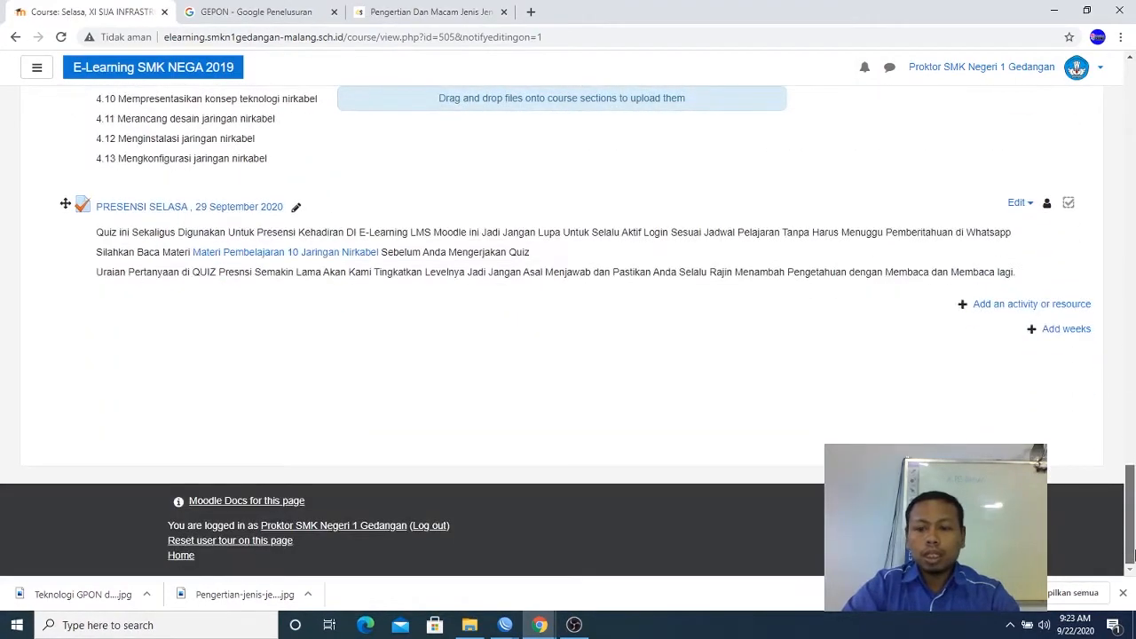
{"action": "left_click", "coordinate": [1028, 306]}
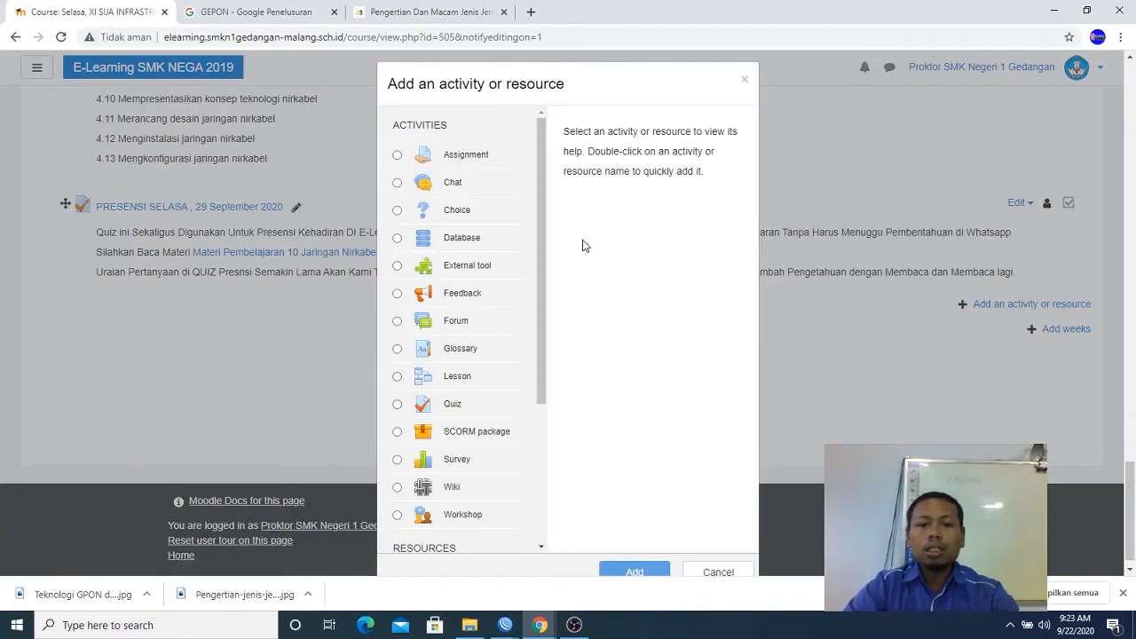
{"action": "left_click", "coordinate": [478, 167]}
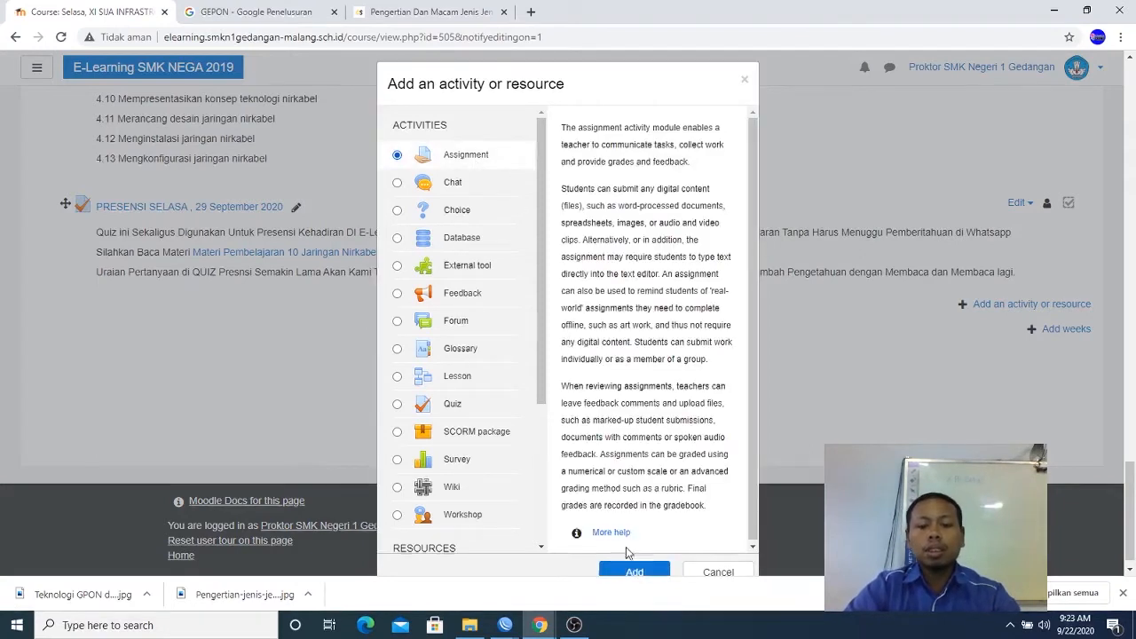
{"action": "left_click", "coordinate": [633, 572]}
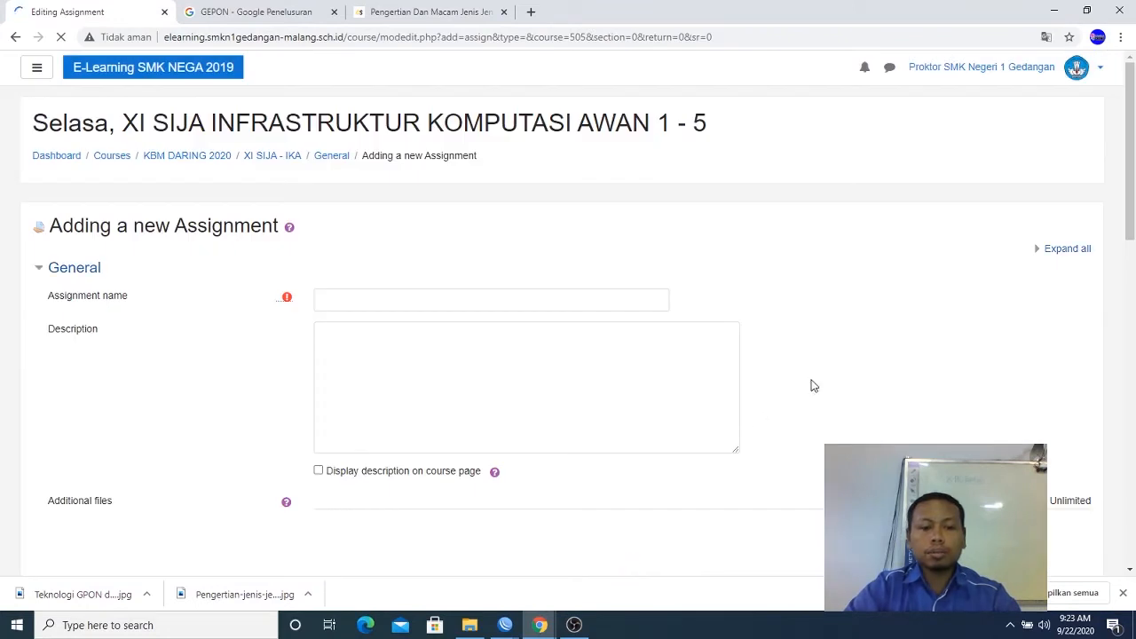
Name the assignment "Tugas Mater GEPON" and enable displaying its description on the course page
{"action": "left_click", "coordinate": [389, 298]}
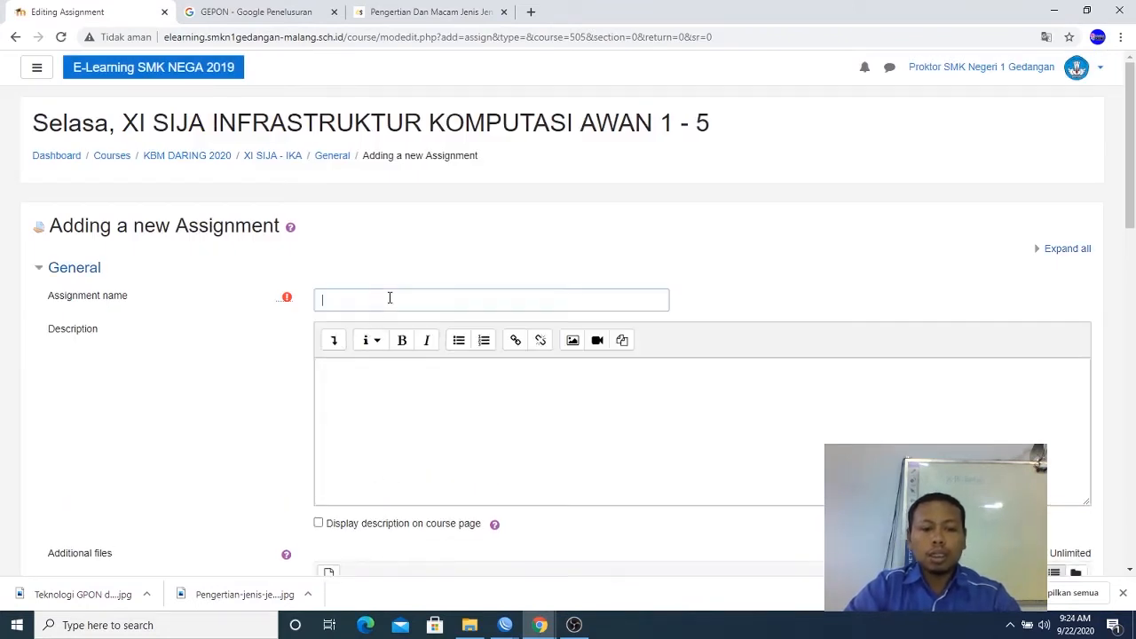
{"action": "type", "text": "Tugas"}
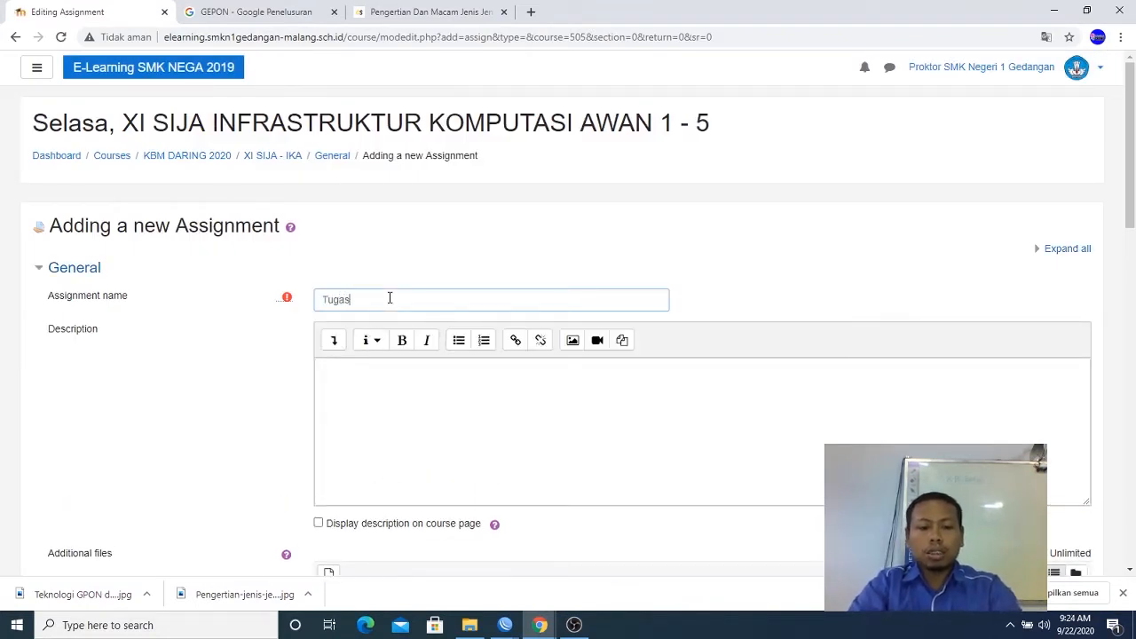
{"action": "type", "text": " Mater GEPON"}
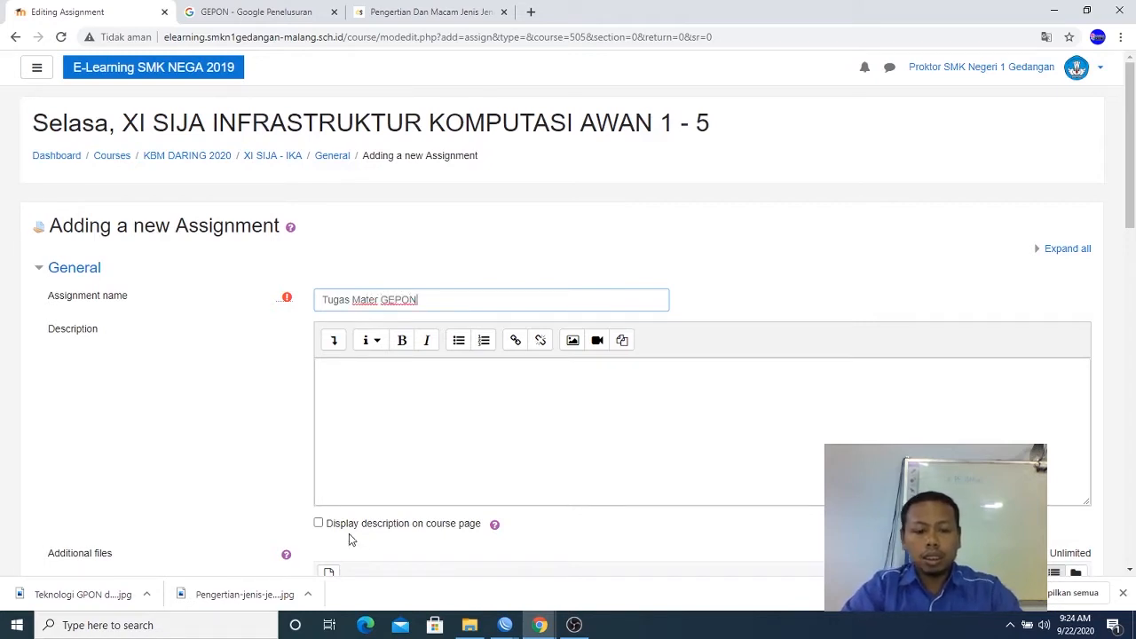
{"action": "left_click", "coordinate": [319, 523]}
{"action": "left_click", "coordinate": [429, 389]}
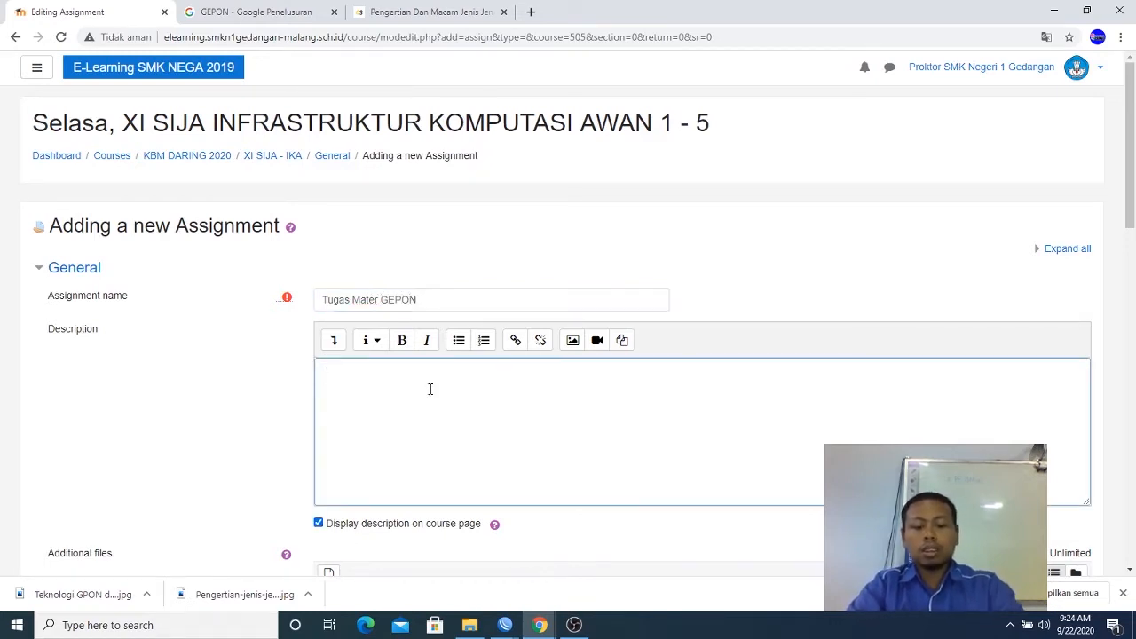
{"action": "type", "text": "Tugas Materi"}
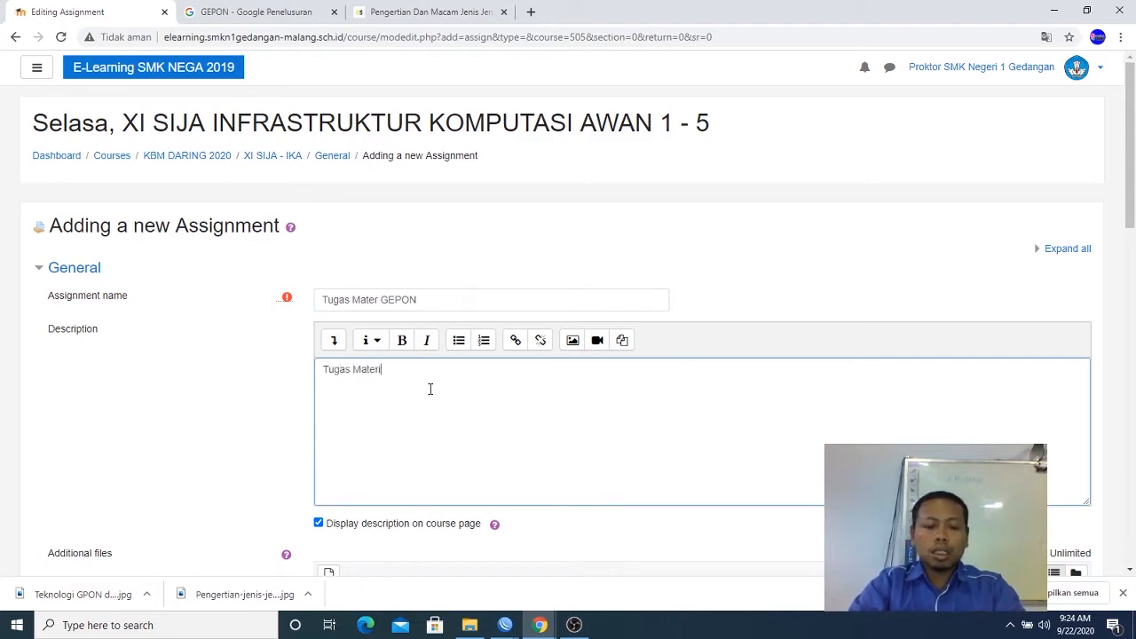
{"action": "type", "text": " GEPO"}
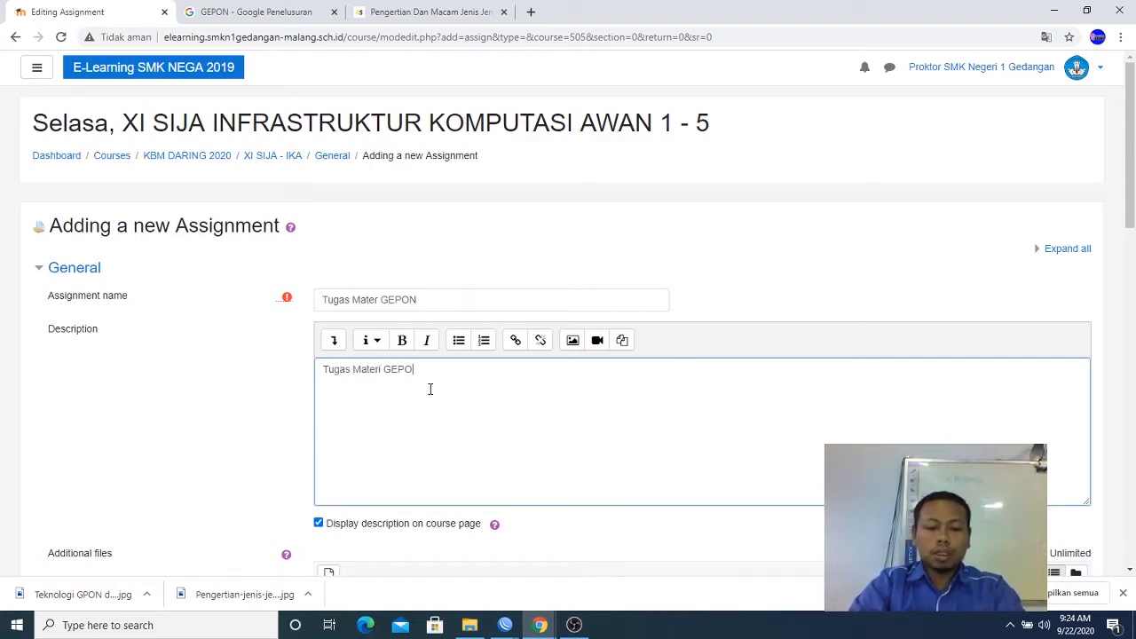
{"action": "type", "text": "N di Kum"}
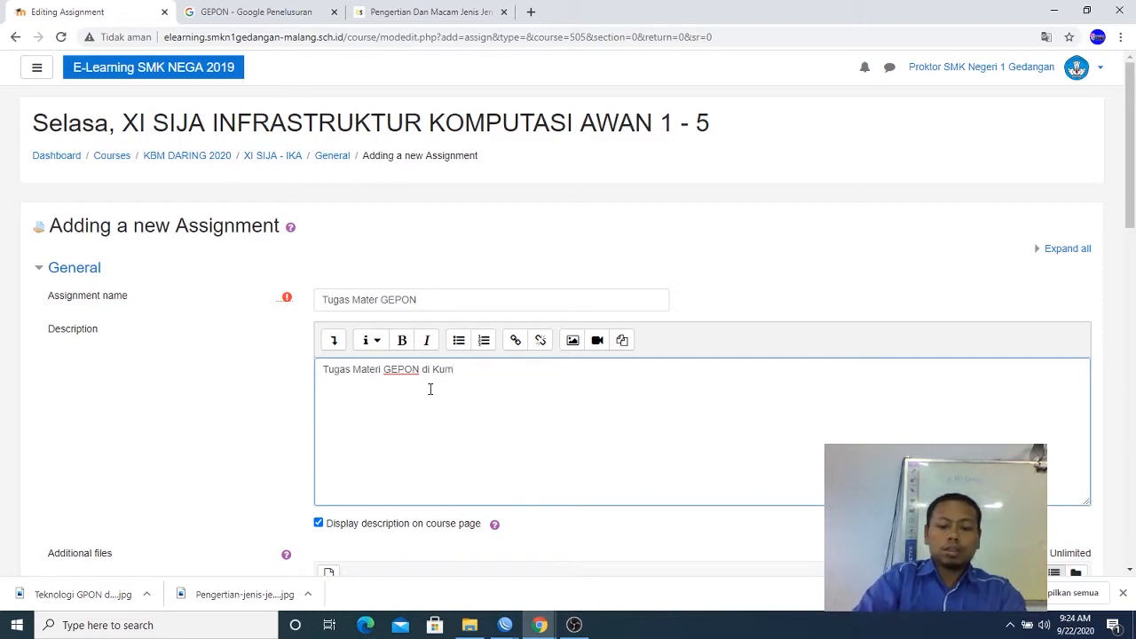
{"action": "key", "text": "BackSpace"}
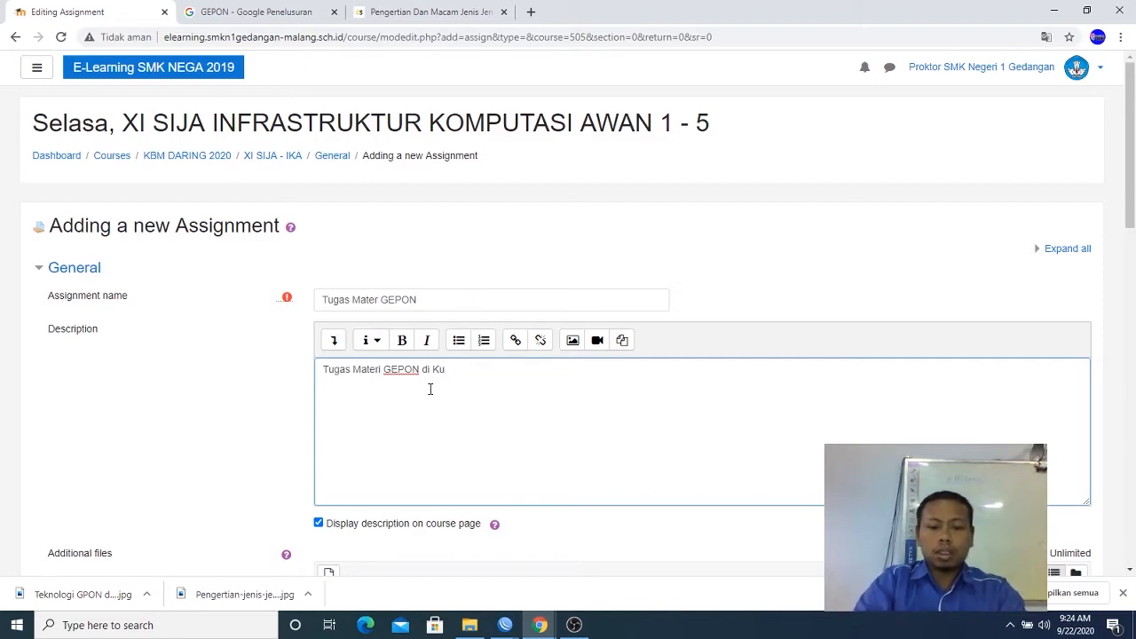
{"action": "key", "text": "BackSpace"}
{"action": "key", "text": "BackSpace"}
{"action": "key", "text": "BackSpace"}
{"action": "key", "text": "BackSpace"}
{"action": "key", "text": "BackSpace"}
{"action": "key", "text": "BackSpace"}
{"action": "key", "text": "BackSpace"}
{"action": "key", "text": "BackSpace"}
{"action": "key", "text": "BackSpace"}
{"action": "key", "text": "BackSpace"}
{"action": "key", "text": "BackSpace"}
{"action": "key", "text": "BackSpace"}
{"action": "key", "text": "BackSpace"}
{"action": "key", "text": "BackSpace"}
{"action": "key", "text": "BackSpace"}
{"action": "key", "text": "BackSpace"}
{"action": "key", "text": "BackSpace"}
{"action": "key", "text": "BackSpace"}
{"action": "key", "text": "BackSpace"}
{"action": "key", "text": "BackSpace"}
{"action": "key", "text": "BackSpace"}
{"action": "key", "text": "BackSpace"}
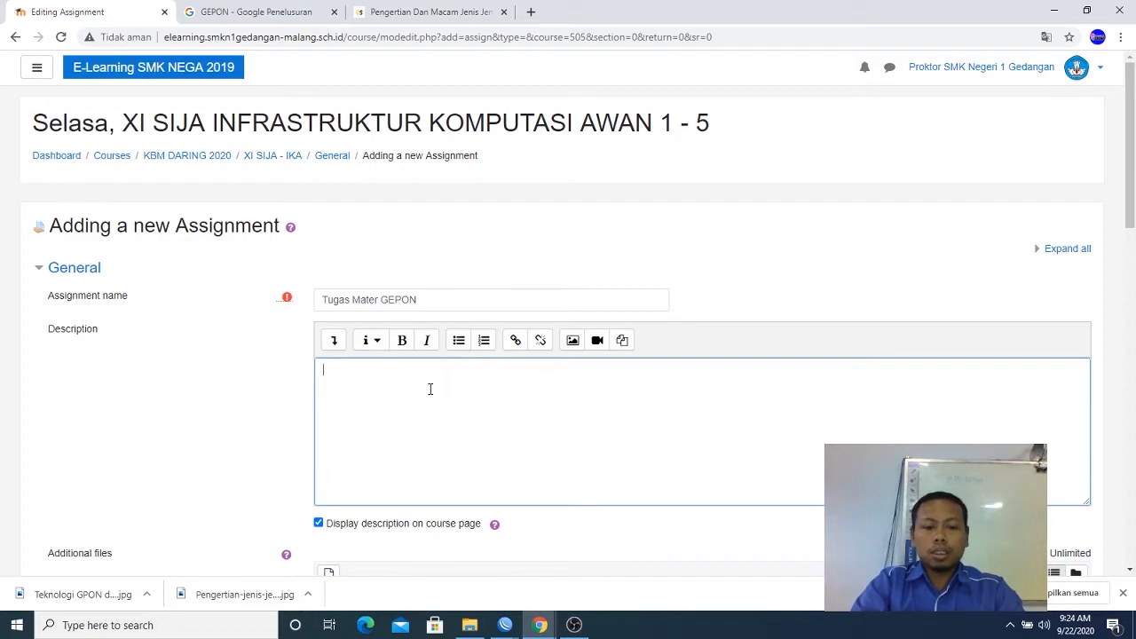
Start the assignment description with "Silahkan Lakukan Pengamatan Tenteng Teknologi GEPON di Sekitar Lingkungan Anda"
{"action": "type", "text": "Silahka"}
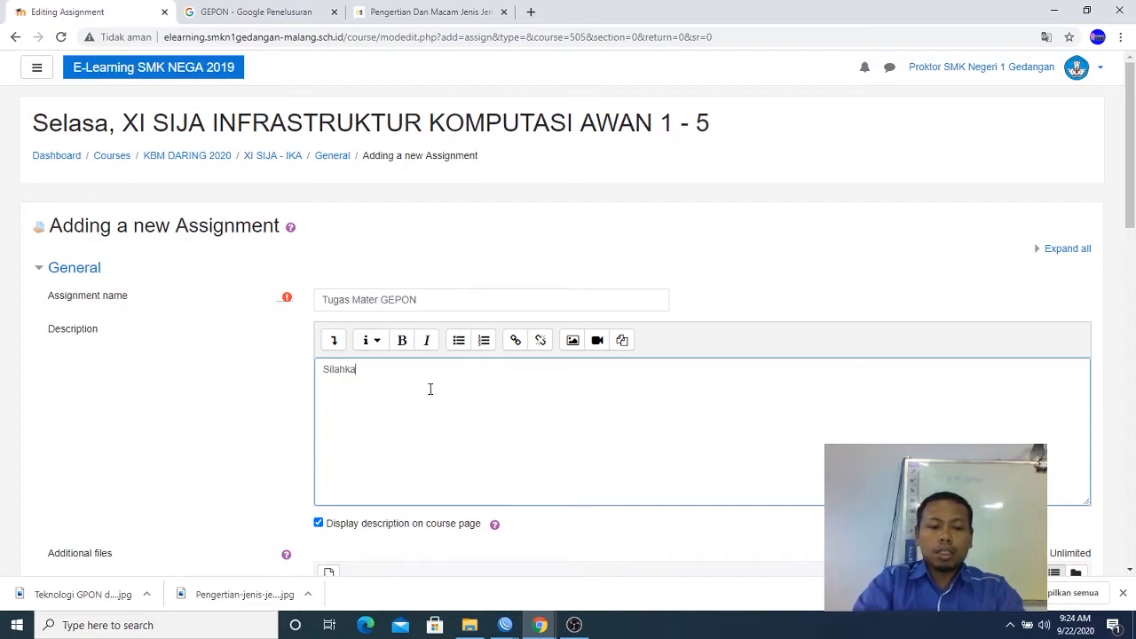
{"action": "type", "text": "n Lakukan "}
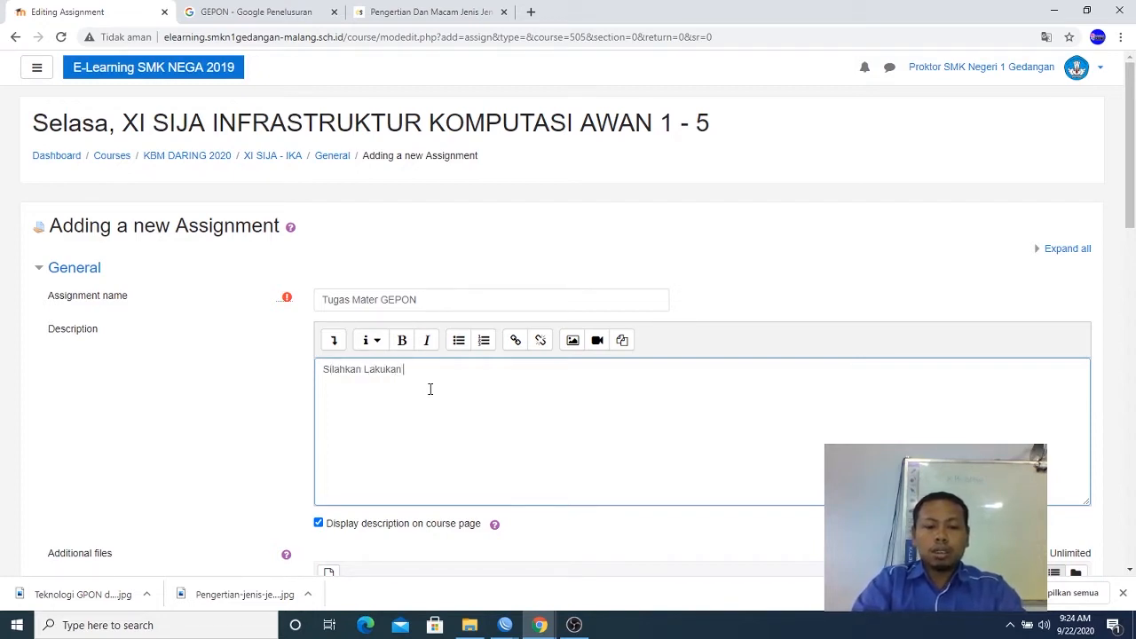
{"action": "type", "text": "Pengamatan"}
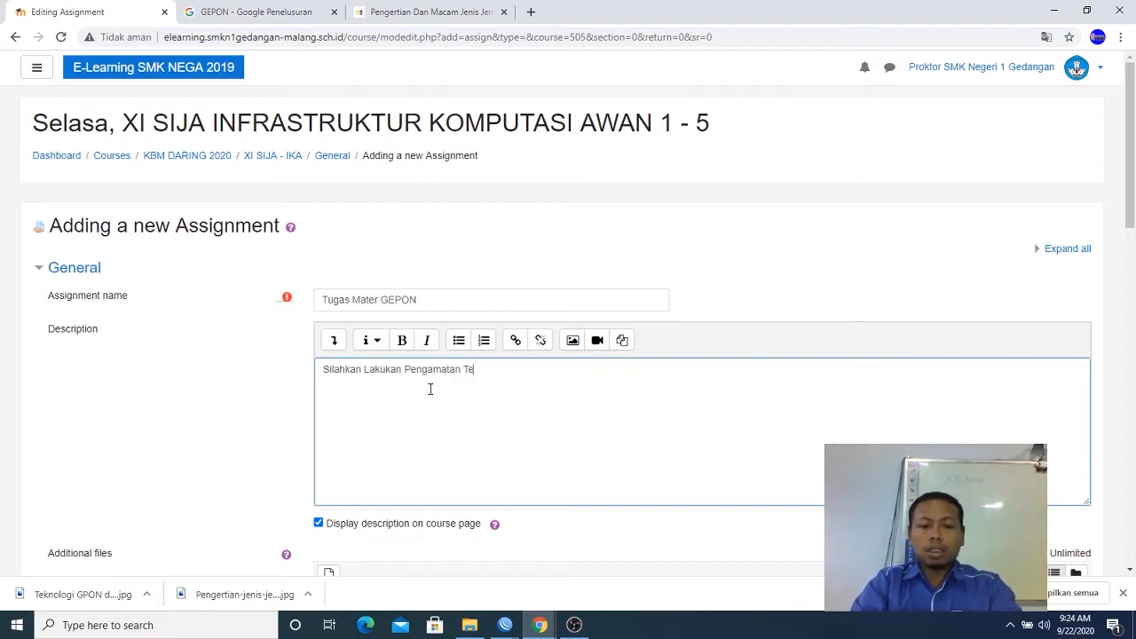
{"action": "type", "text": " Tenteng"}
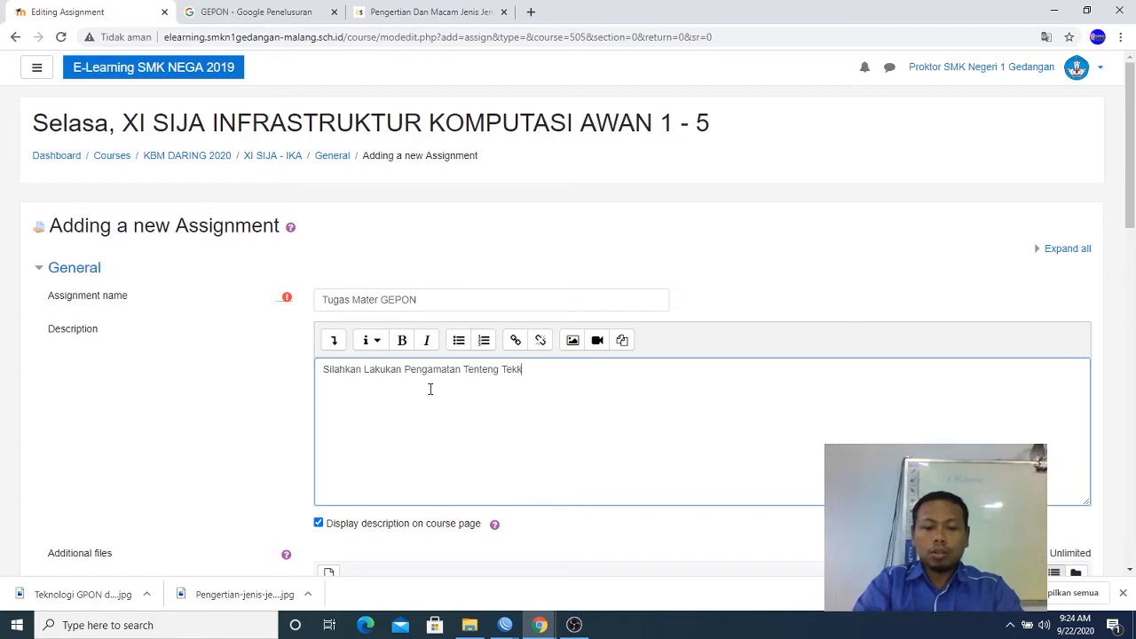
{"action": "type", "text": " Tekno"}
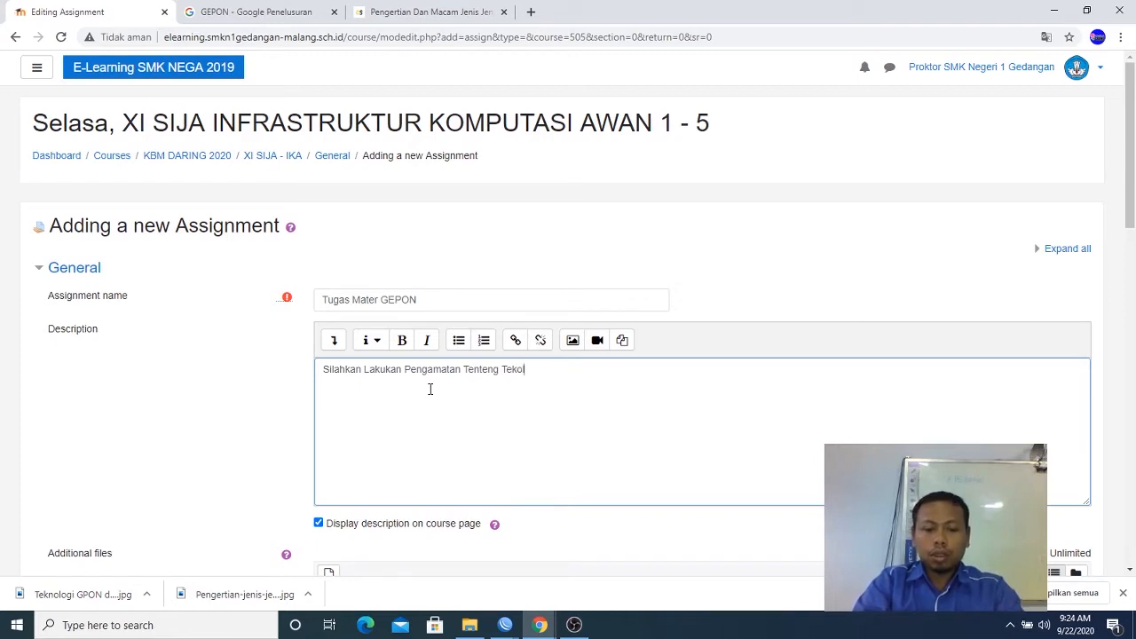
{"action": "type", "text": "l"}
{"action": "key", "text": "BackSpace"}
{"action": "key", "text": "BackSpace"}
{"action": "type", "text": "no"}
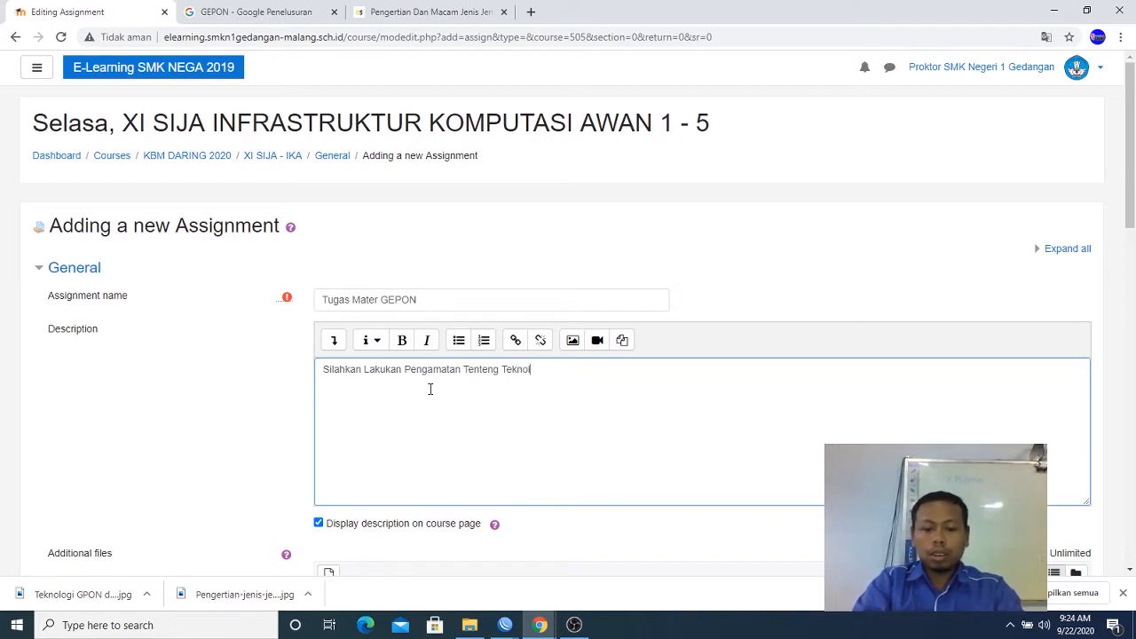
{"action": "type", "text": "log"}
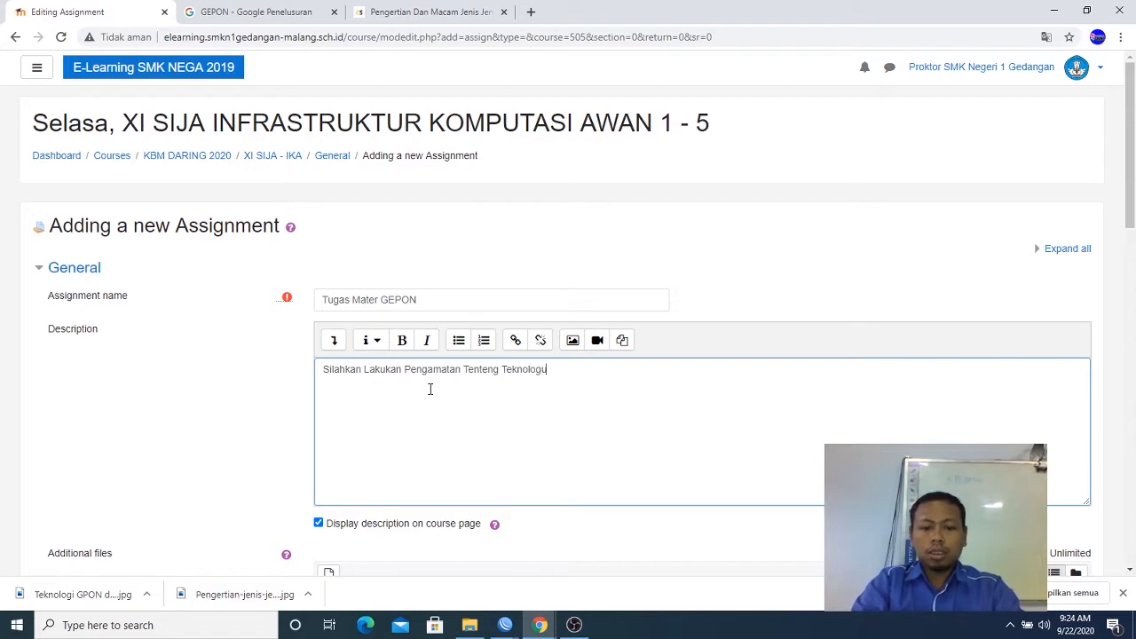
{"action": "type", "text": "u"}
{"action": "key", "text": "BackSpace"}
{"action": "type", "text": "i GEPON di Sekolah"}
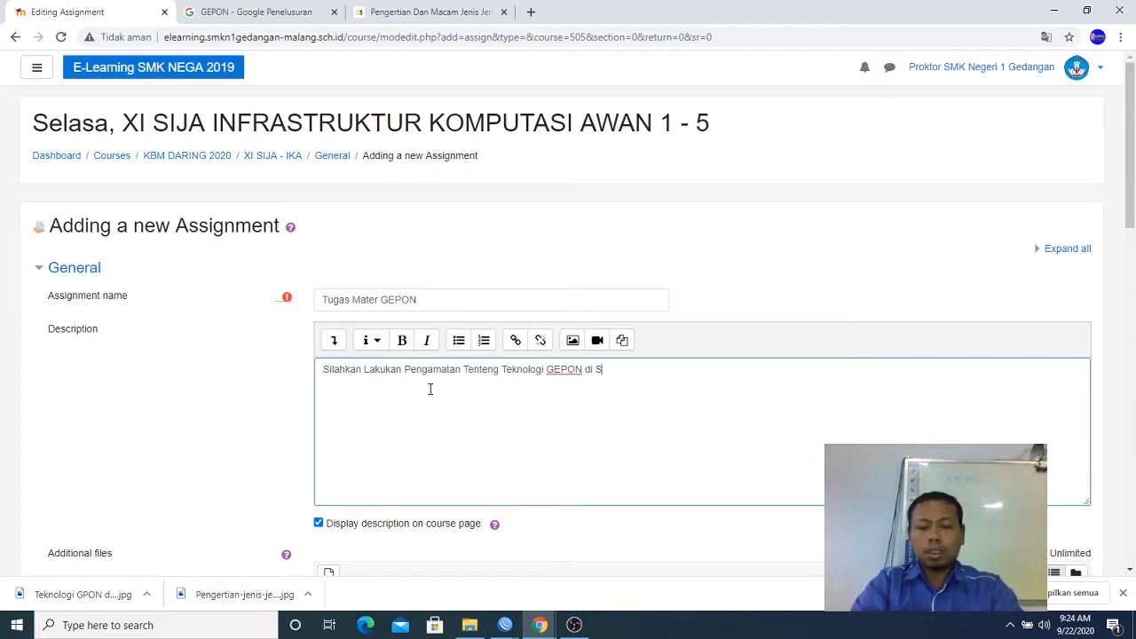
{"action": "key", "text": "BackSpace"}
{"action": "key", "text": "BackSpace"}
{"action": "key", "text": "BackSpace"}
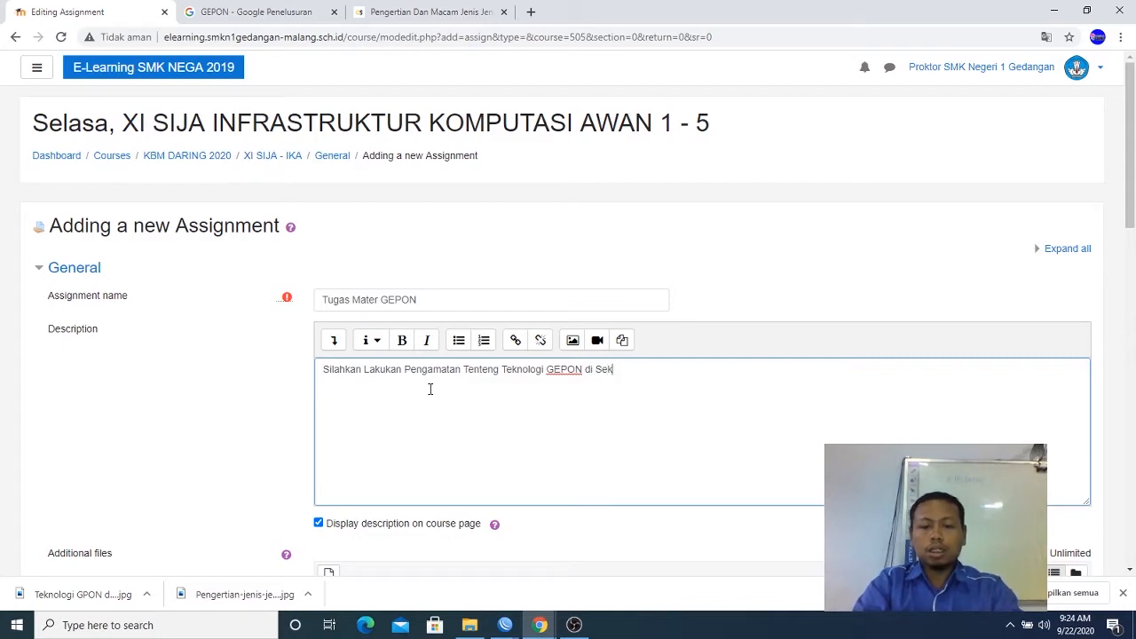
{"action": "type", "text": "itar Li"}
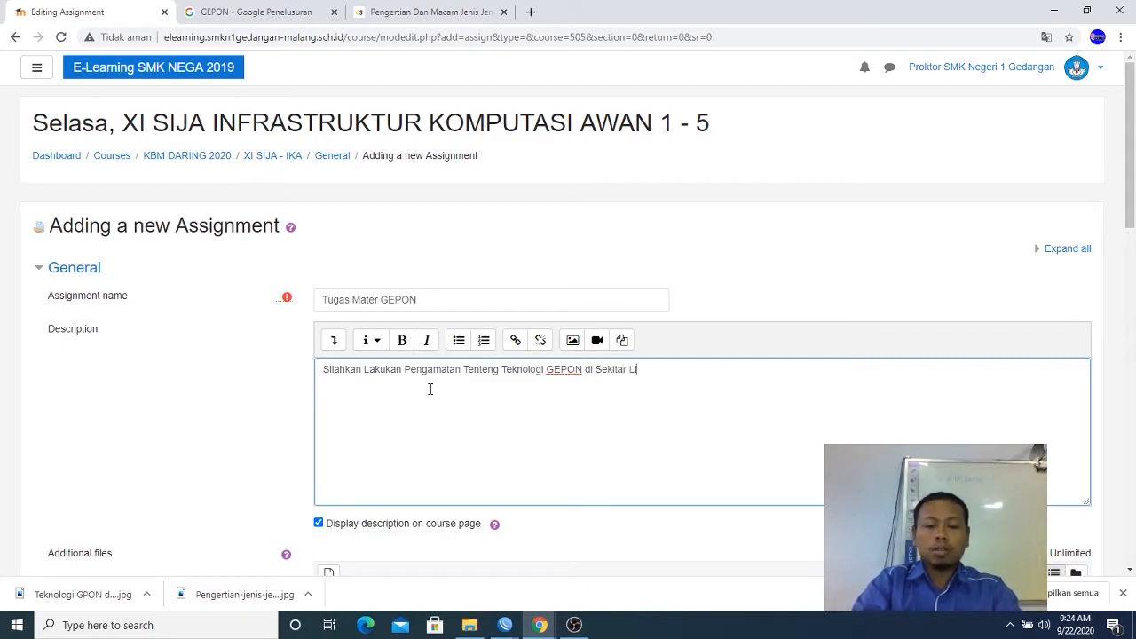
{"action": "type", "text": "ngkungan And"}
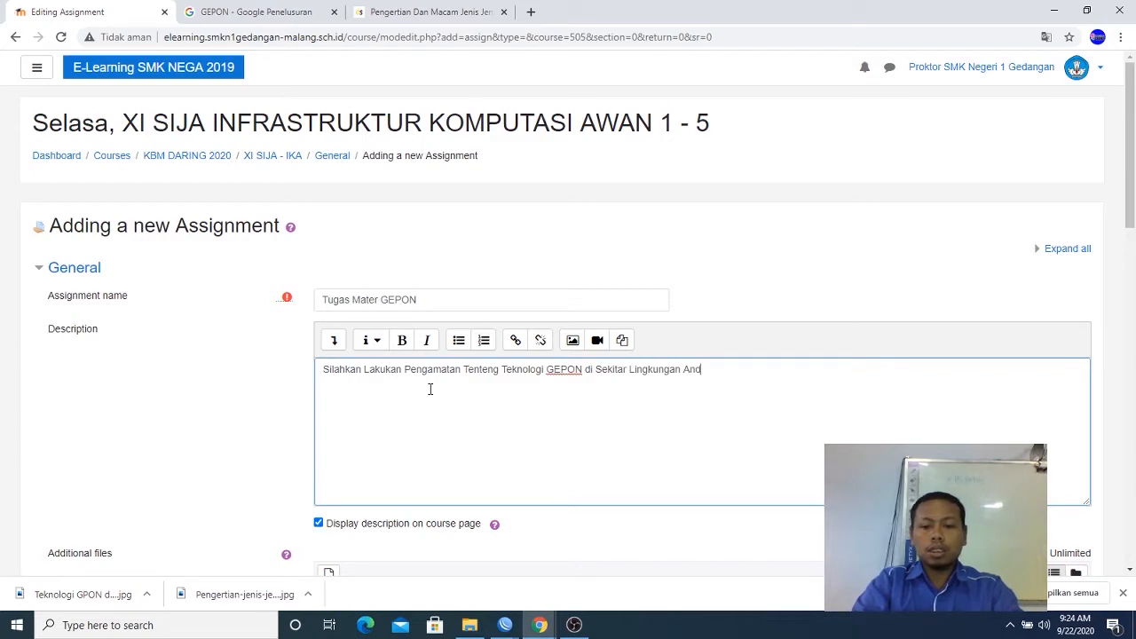
Continue the description's first paragraph with "Silahkan Lakukan Dokumentasi Terntang Peralatan / ALat yang di GUnakan Dalam Teknologi GEPON"
{"action": "type", "text": "a Silahkan "}
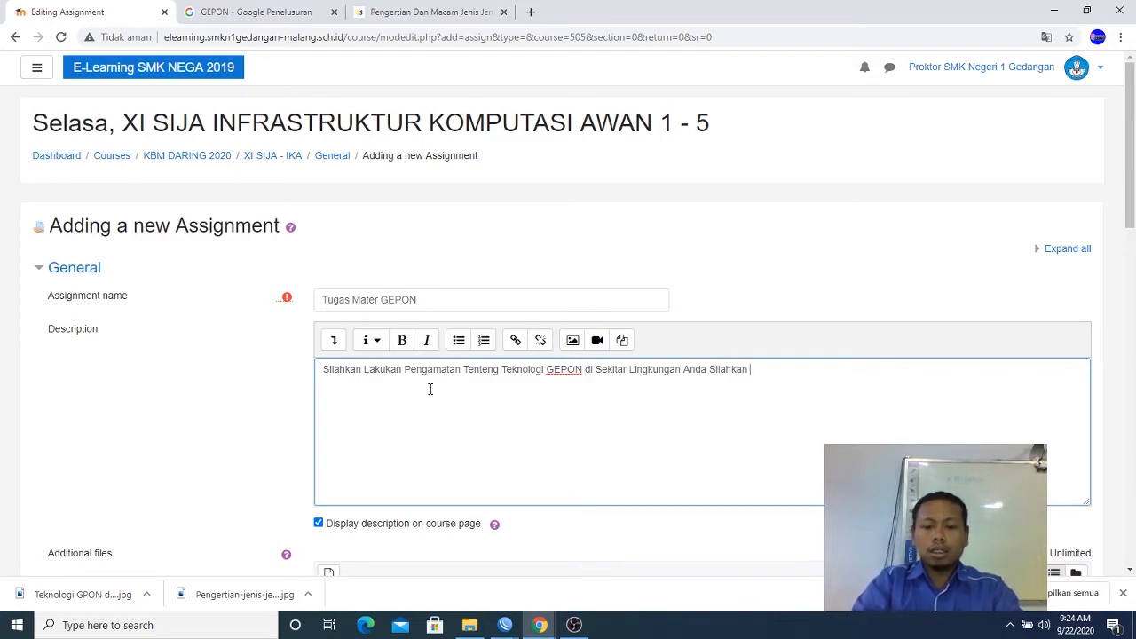
{"action": "type", "text": "Lakukan Do"}
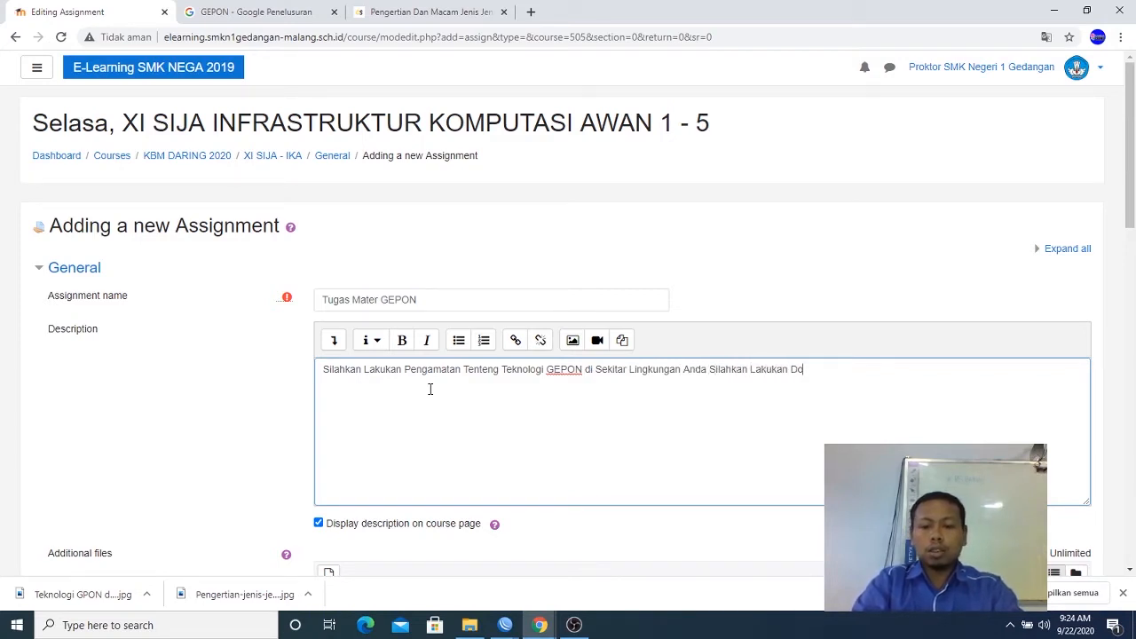
{"action": "type", "text": "kumenta"}
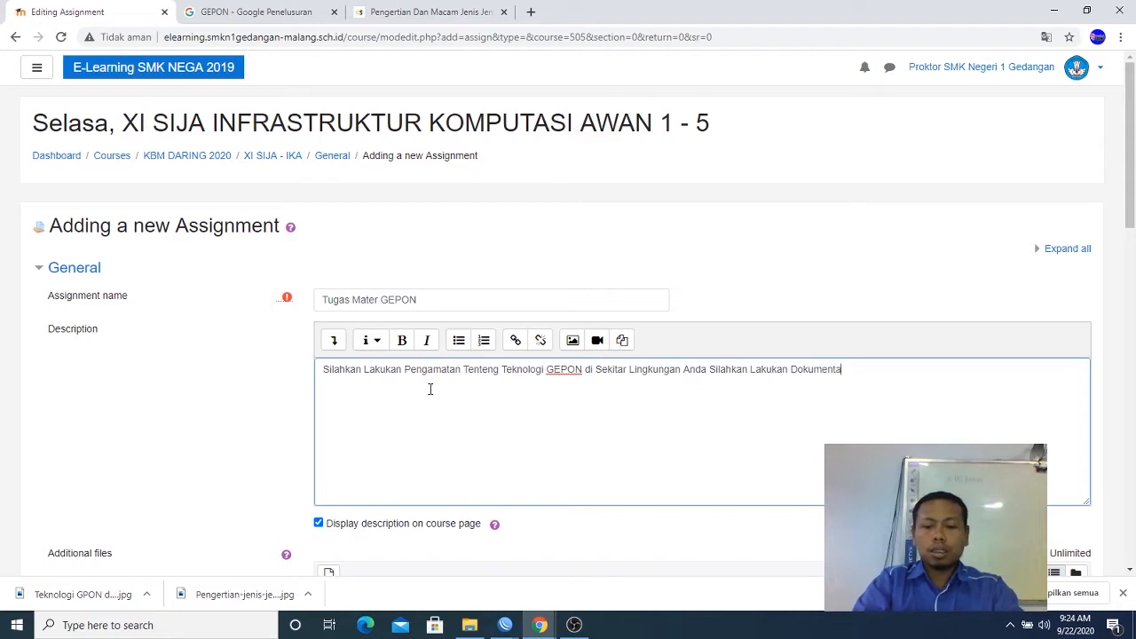
{"action": "type", "text": "si Terntang "}
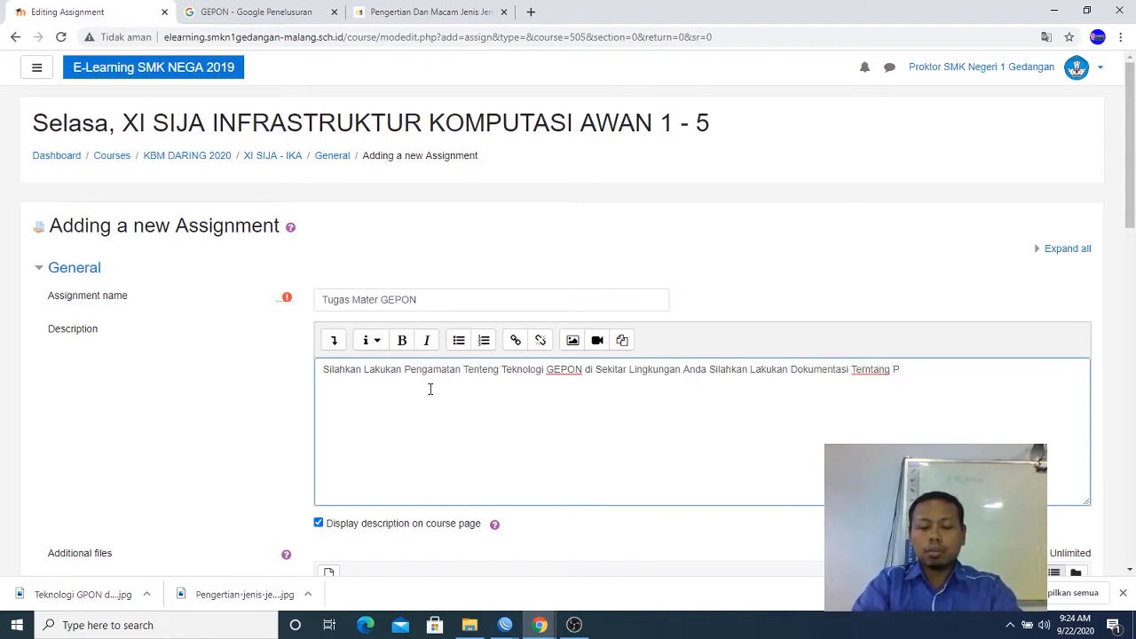
{"action": "type", "text": "Peralatan"}
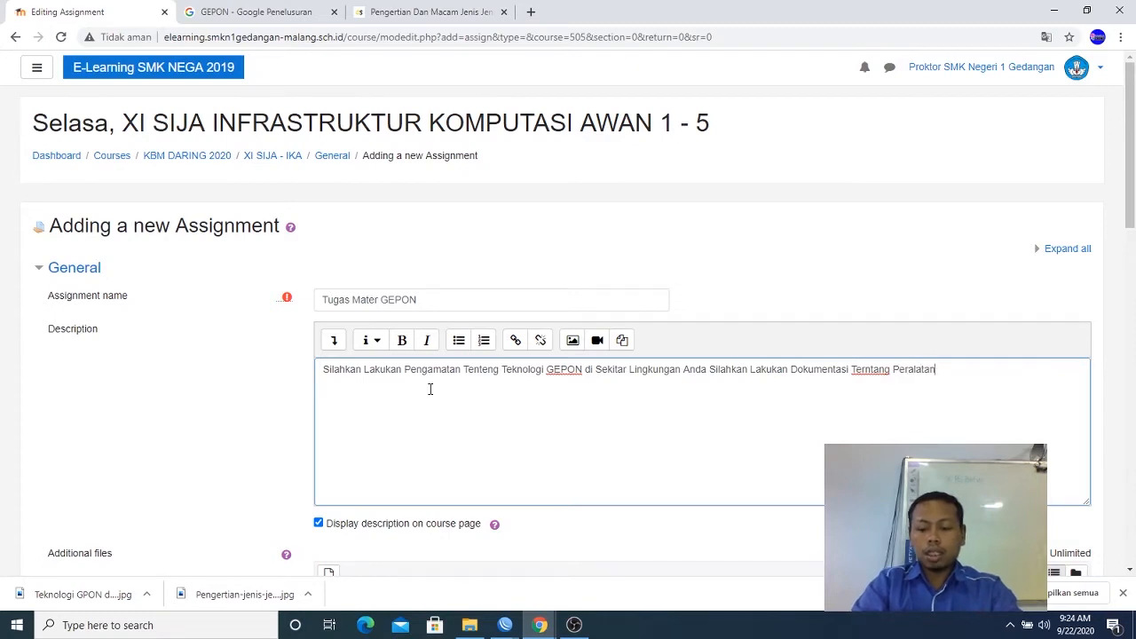
{"action": "type", "text": " / ALat"}
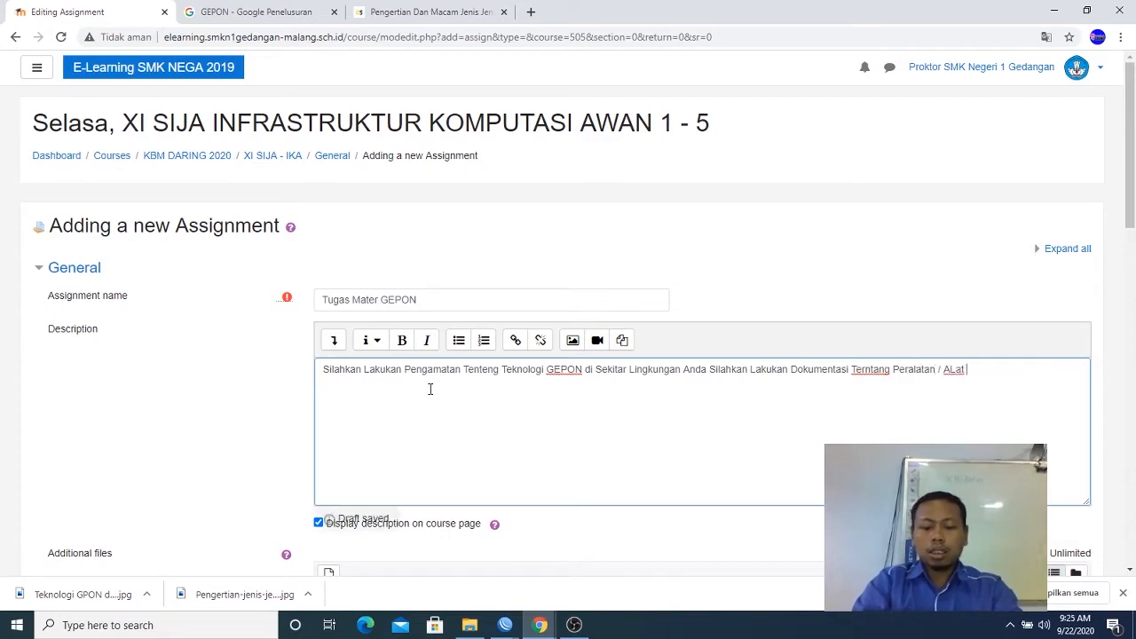
{"action": "type", "text": " yang di GUnakan"}
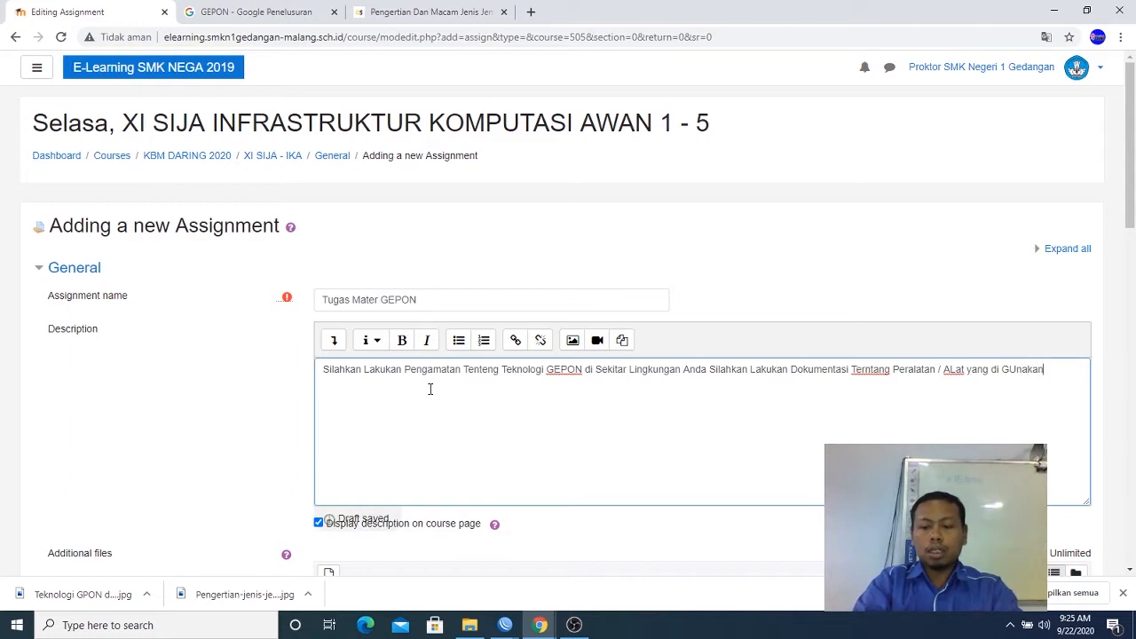
{"action": "type", "text": " Dalam Te"}
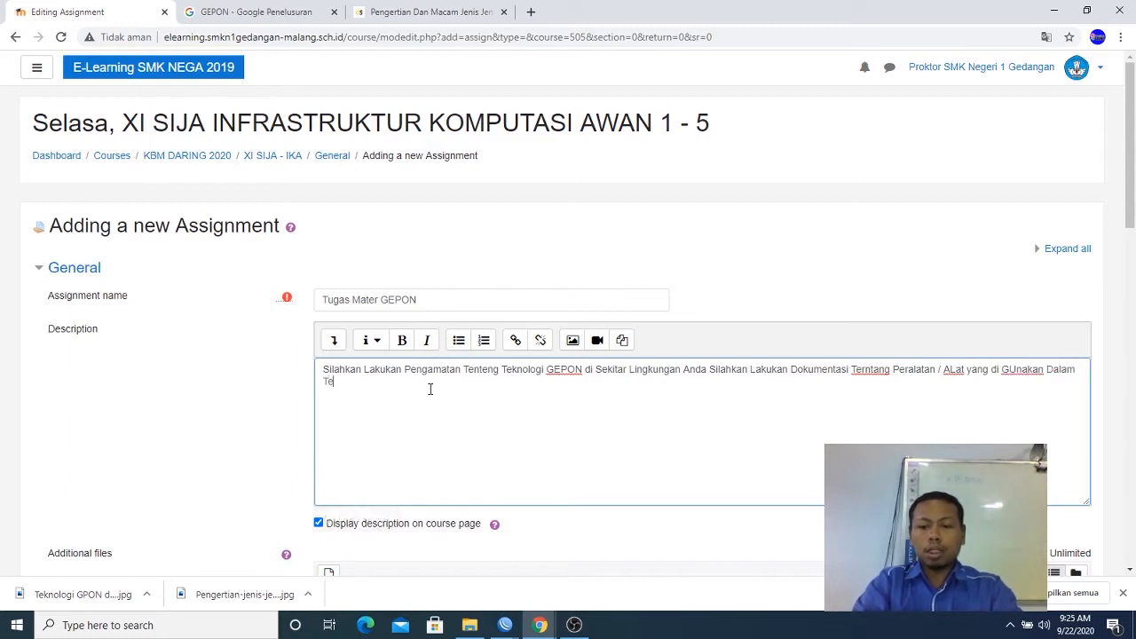
{"action": "type", "text": "knologi GEP"}
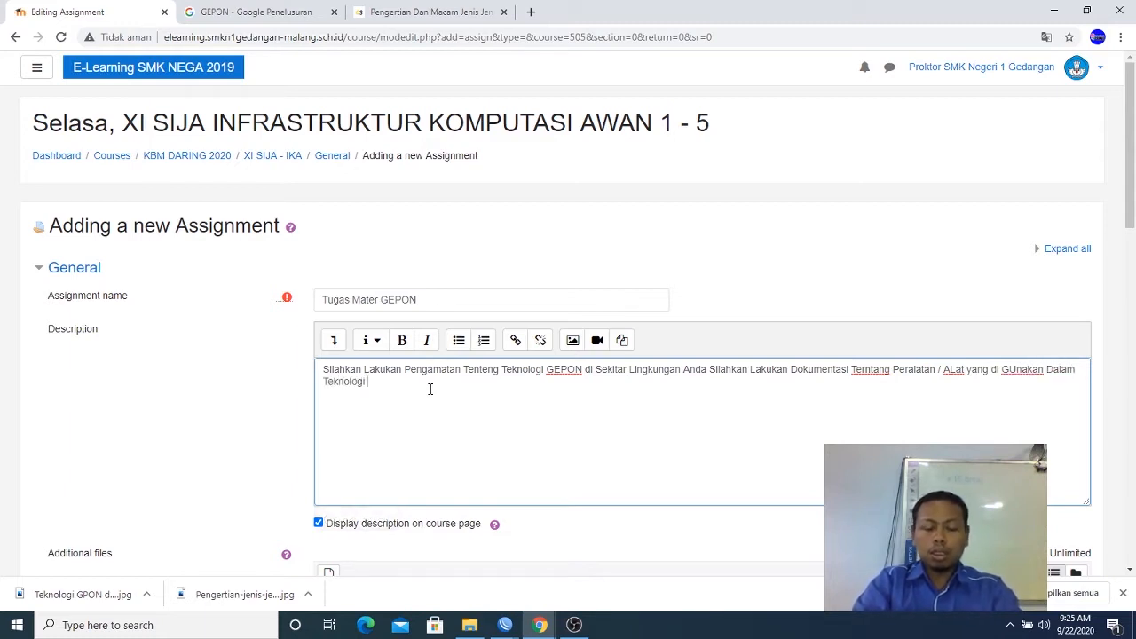
{"action": "type", "text": "ON"}
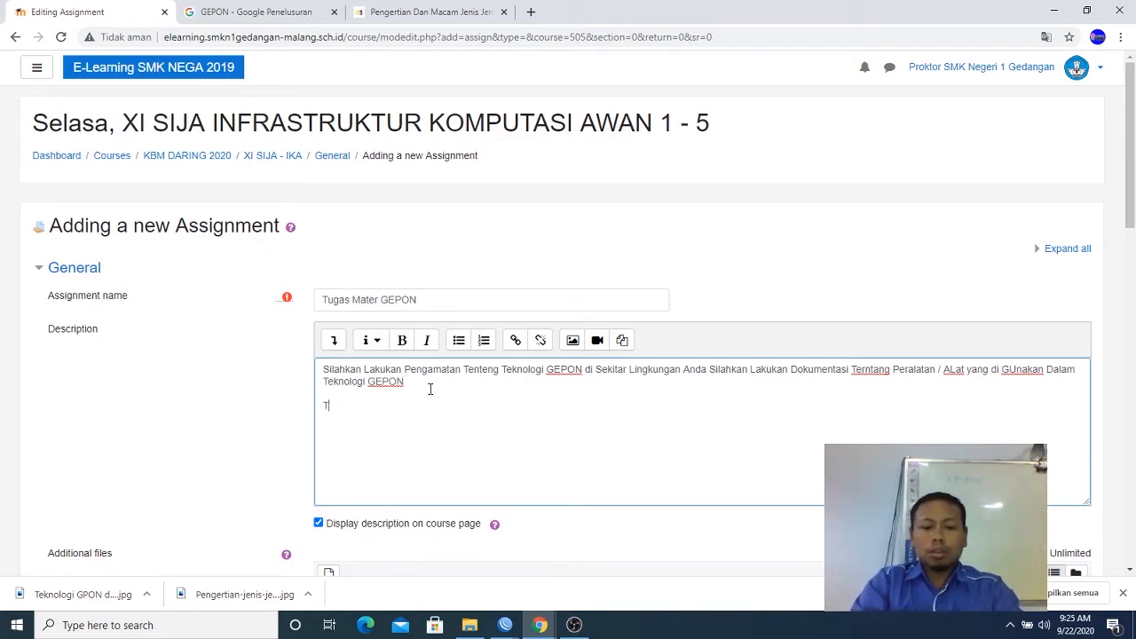
Add a second description paragraph reading "Tuliskan Jawaban Anda di LMS Moodle ini. Berupa Teks Online Bukan Lampiran."
{"action": "type", "text": "Tuliskaka"}
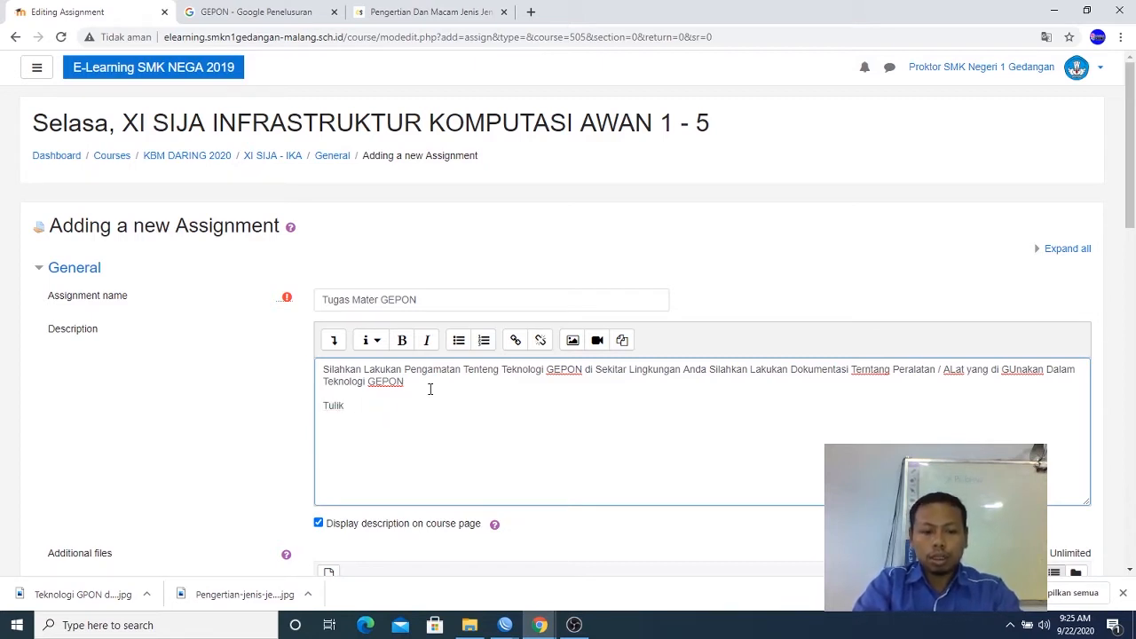
{"action": "key", "text": "BackSpace"}
{"action": "key", "text": "BackSpace"}
{"action": "type", "text": "skan Jaw"}
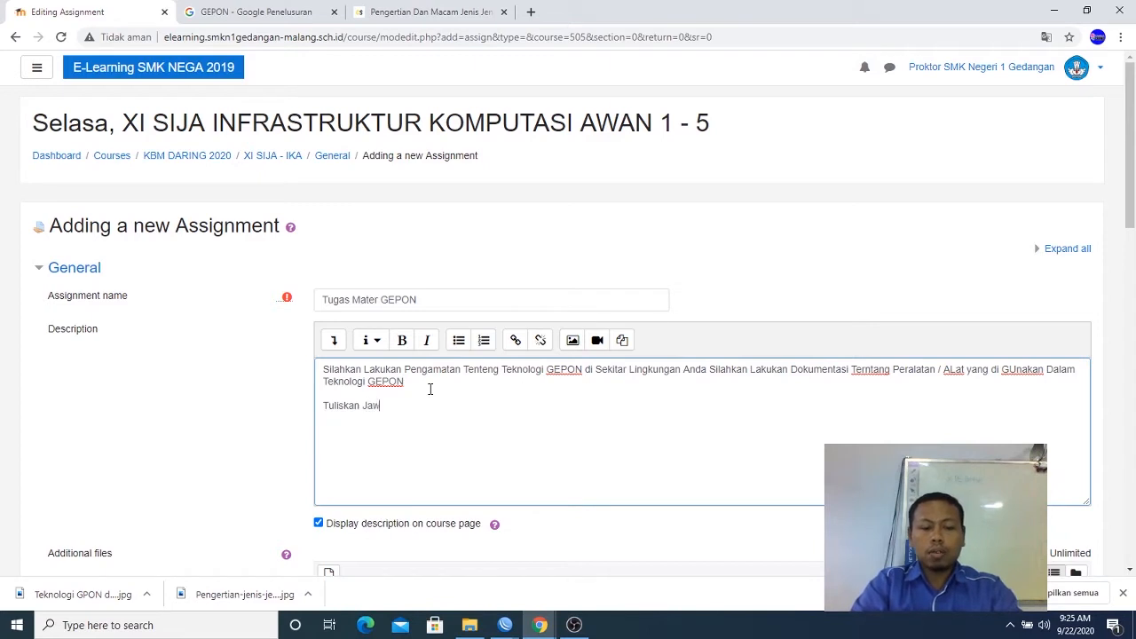
{"action": "type", "text": "aban Anda di L"}
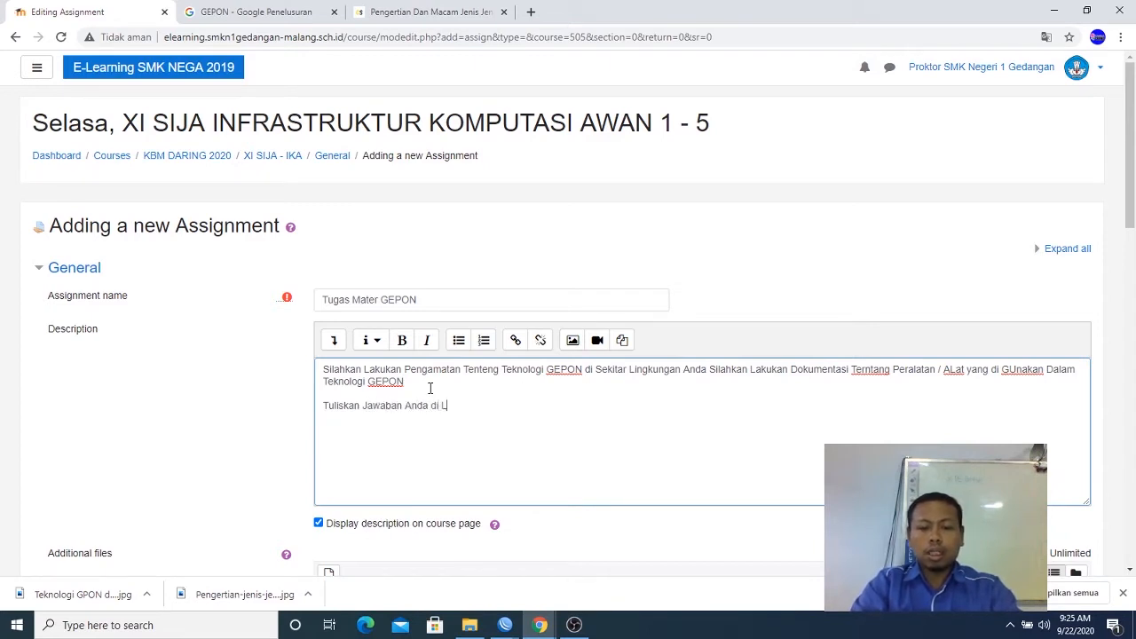
{"action": "type", "text": "MS M"}
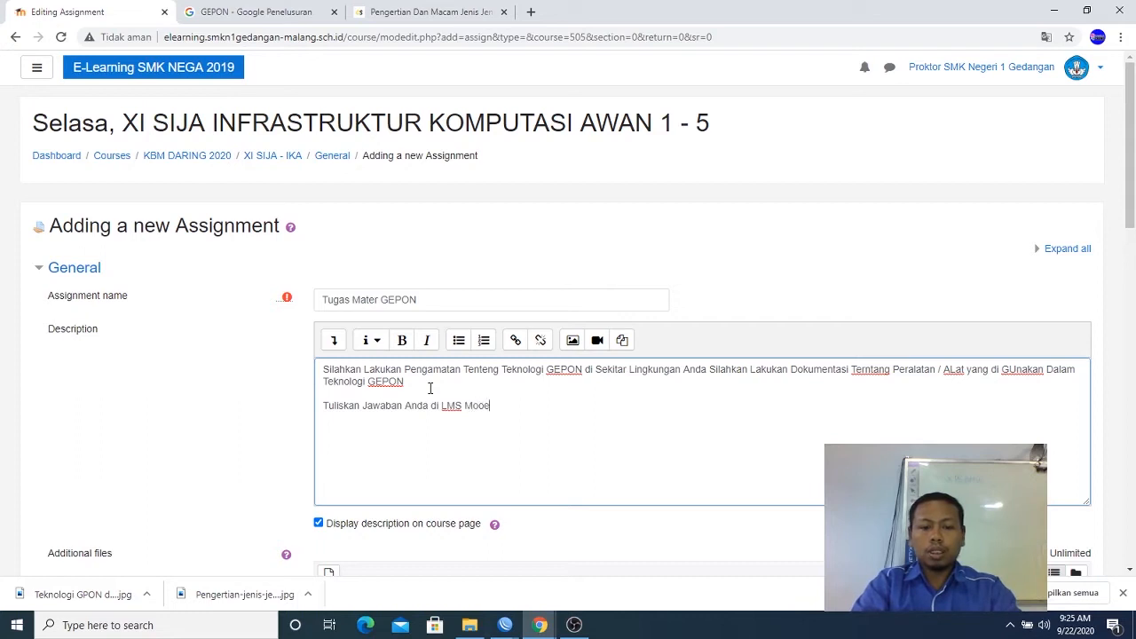
{"action": "type", "text": "oodle "}
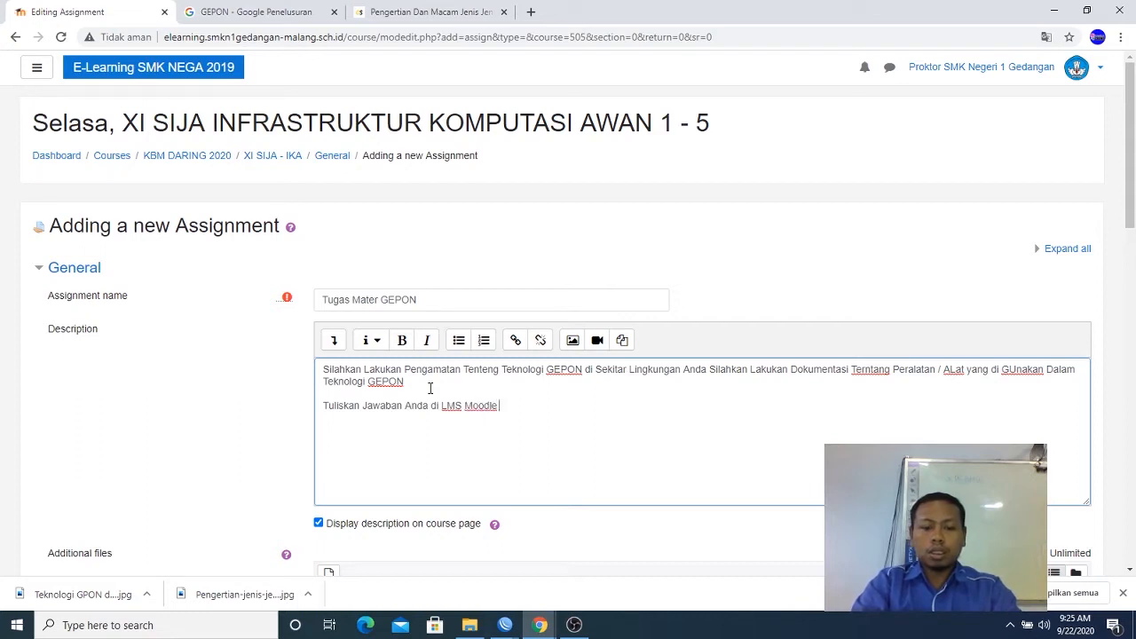
{"action": "type", "text": "ini. Ber"}
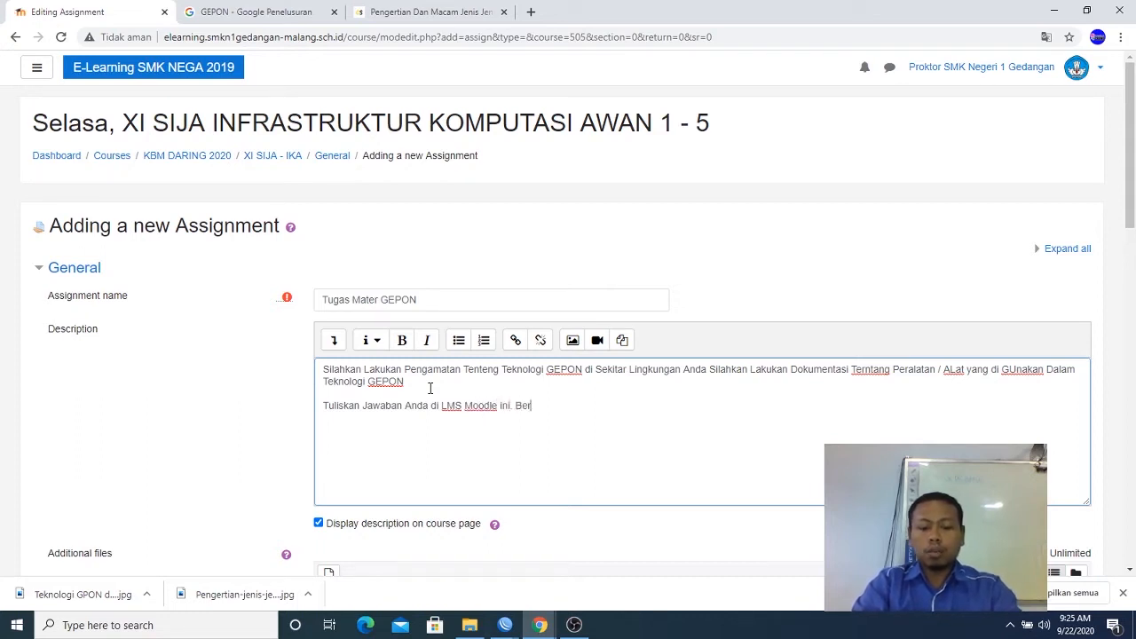
{"action": "type", "text": "upa Tek"}
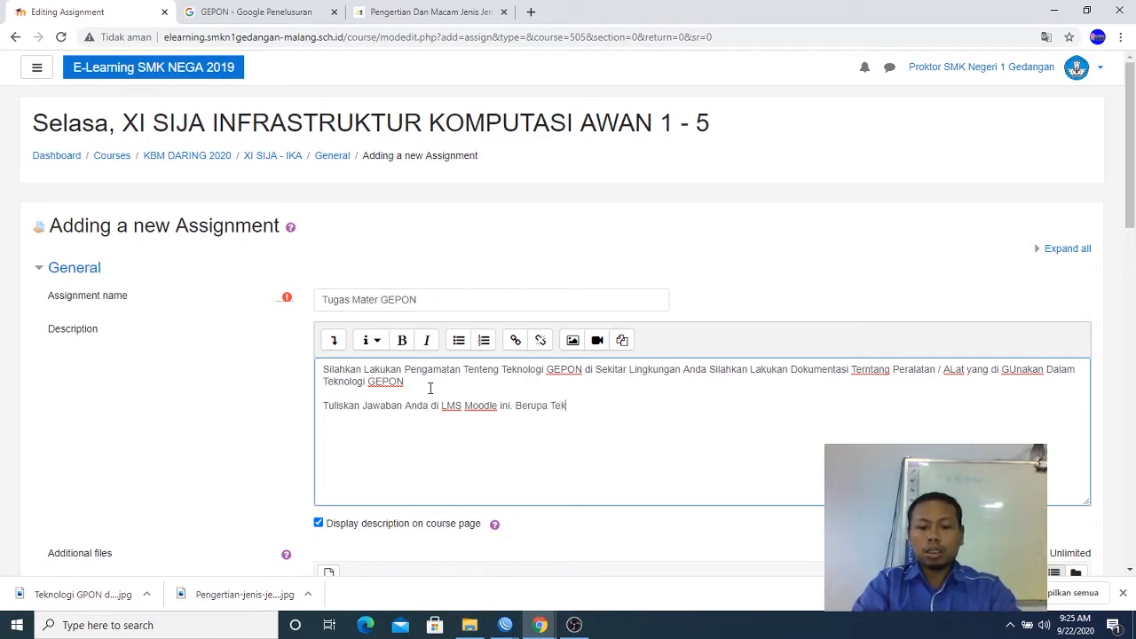
{"action": "type", "text": "s Onl"}
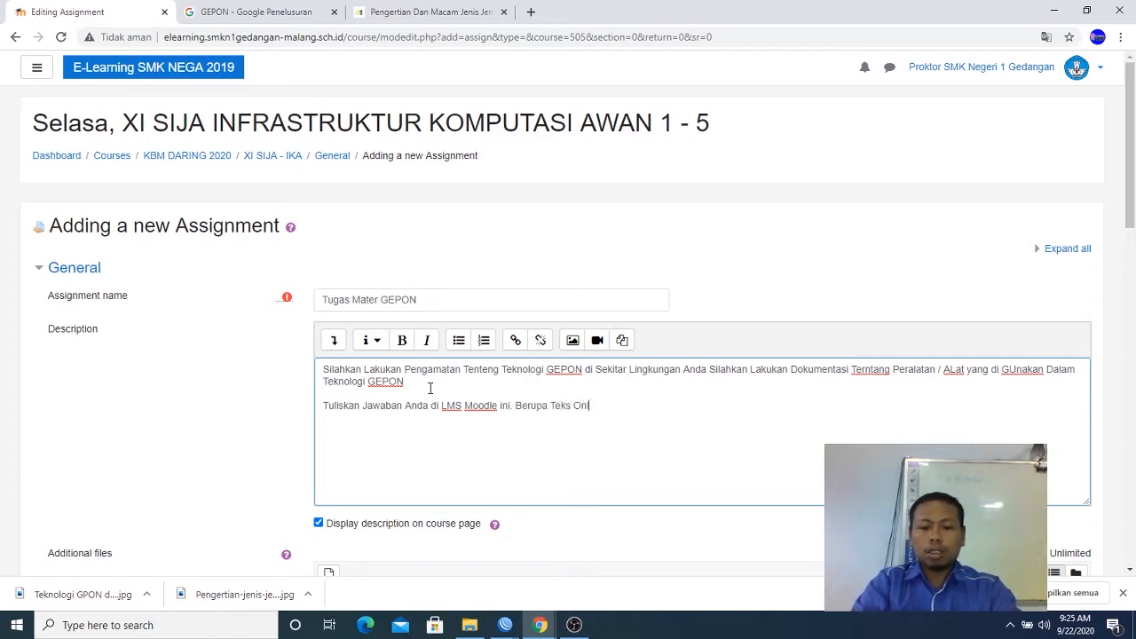
{"action": "type", "text": "ine Bu"}
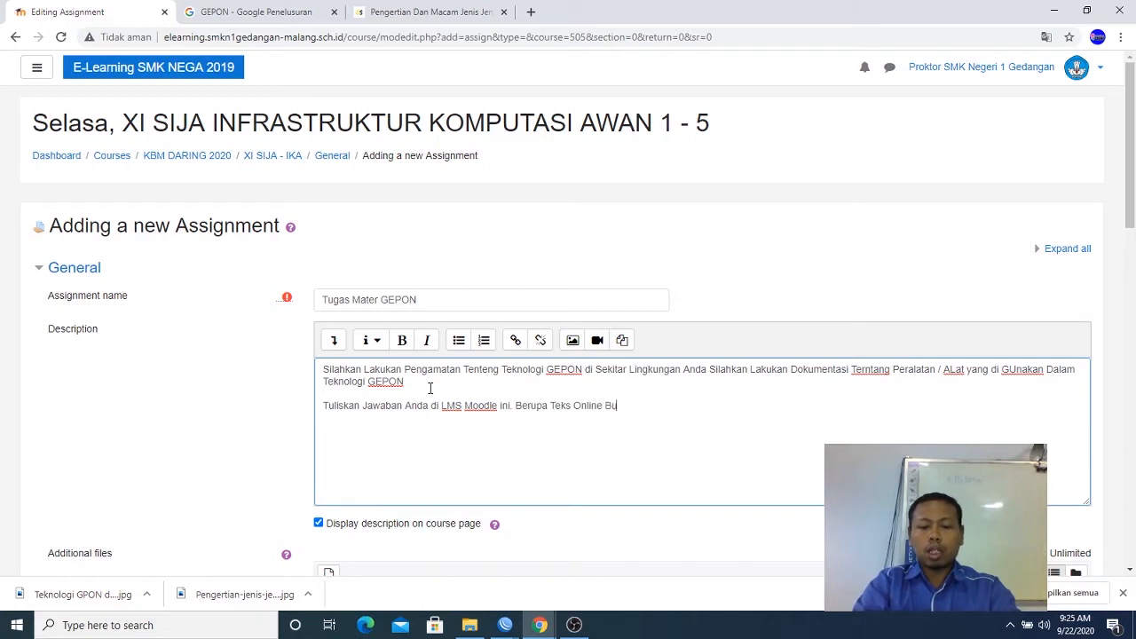
{"action": "type", "text": "kan Lampiran."}
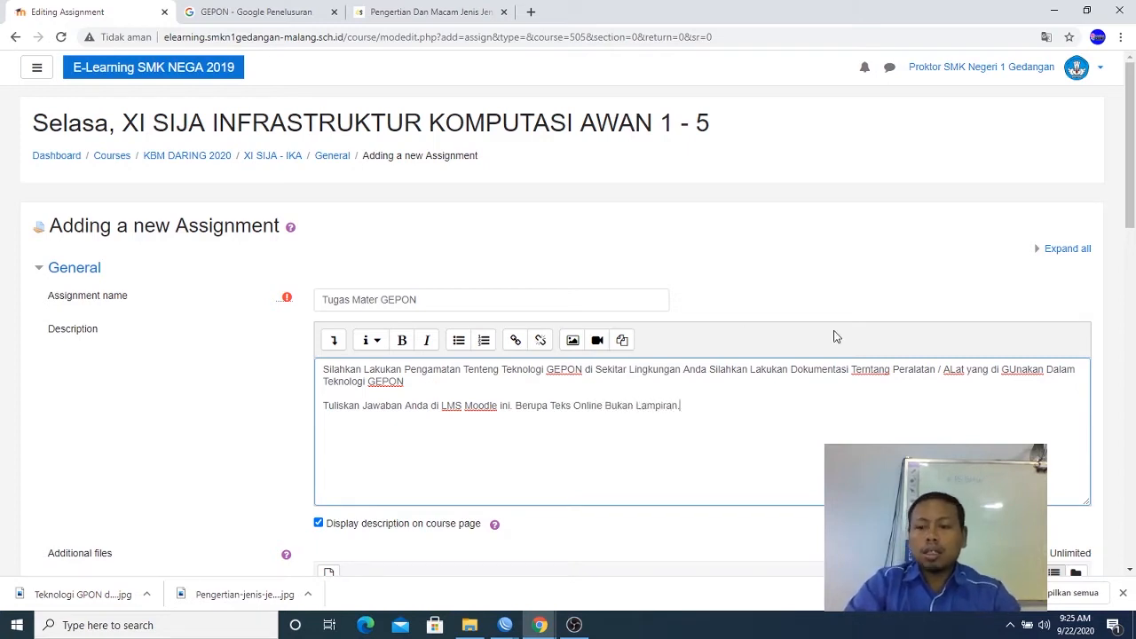
{"action": "left_click_drag", "start_coordinate": [1135, 138], "coordinate": [1134, 360]}
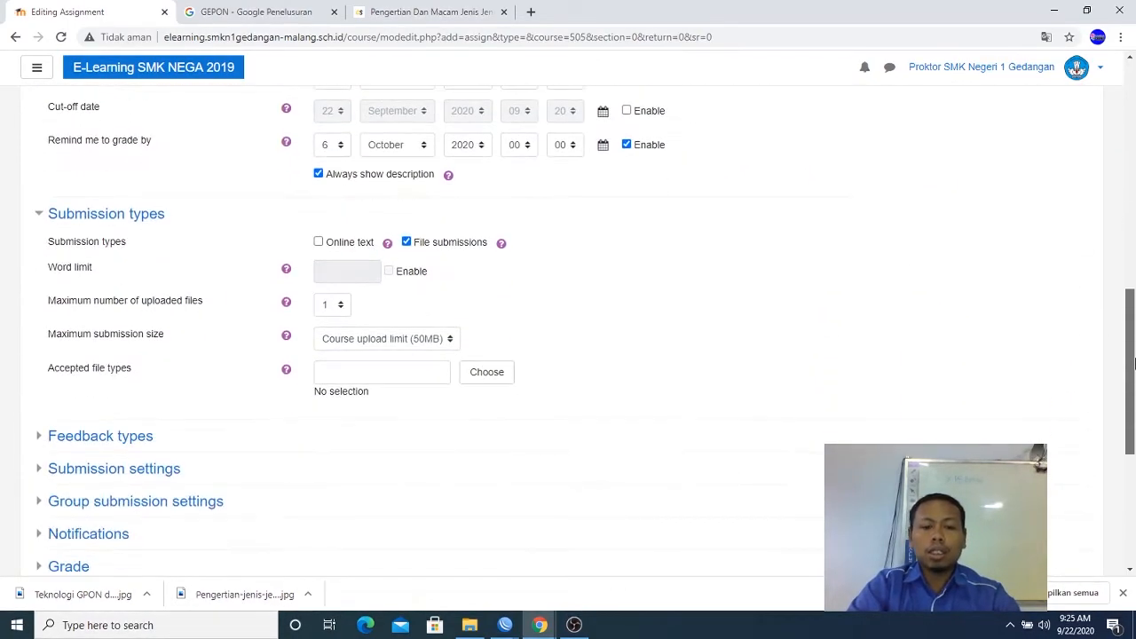
{"action": "left_click", "coordinate": [318, 242]}
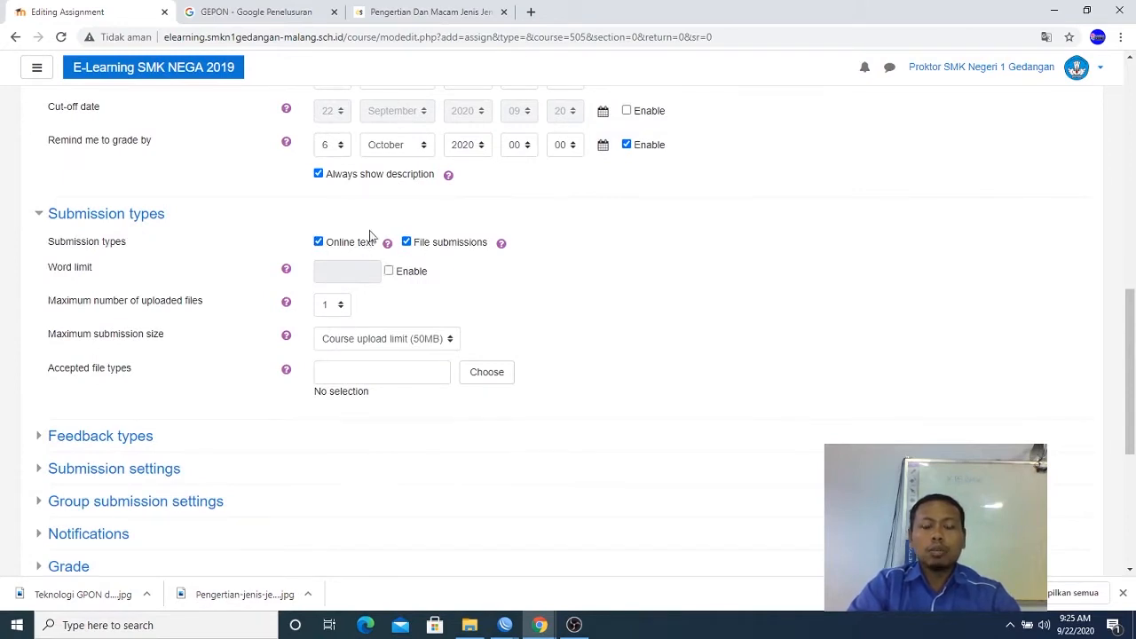
{"action": "left_click", "coordinate": [408, 242]}
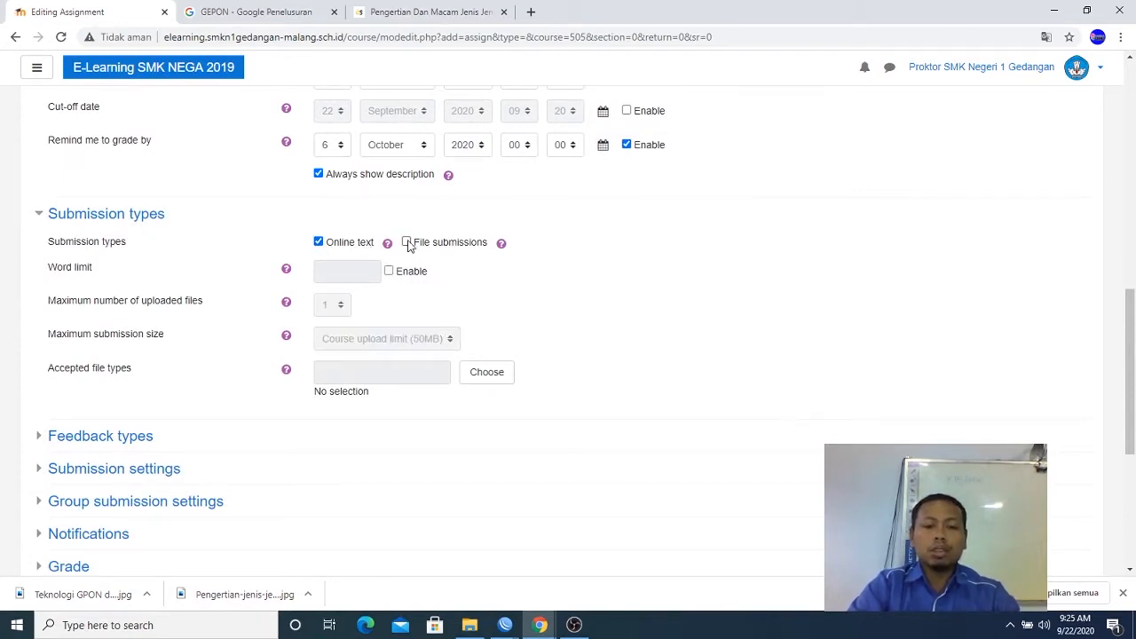
{"action": "left_click", "coordinate": [318, 243]}
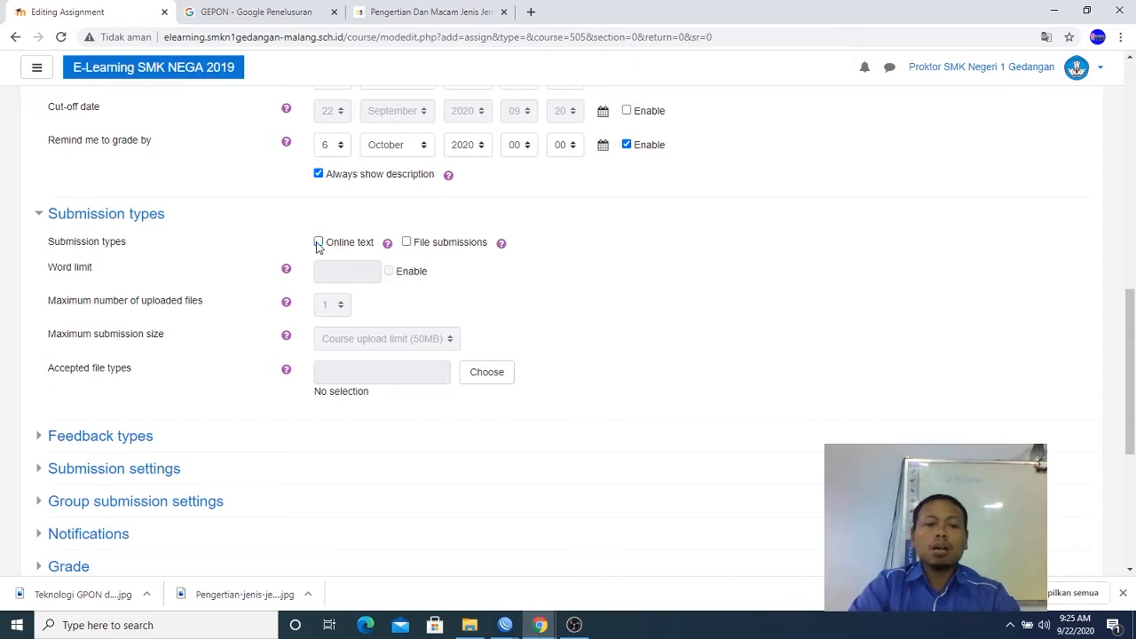
{"action": "left_click", "coordinate": [407, 242]}
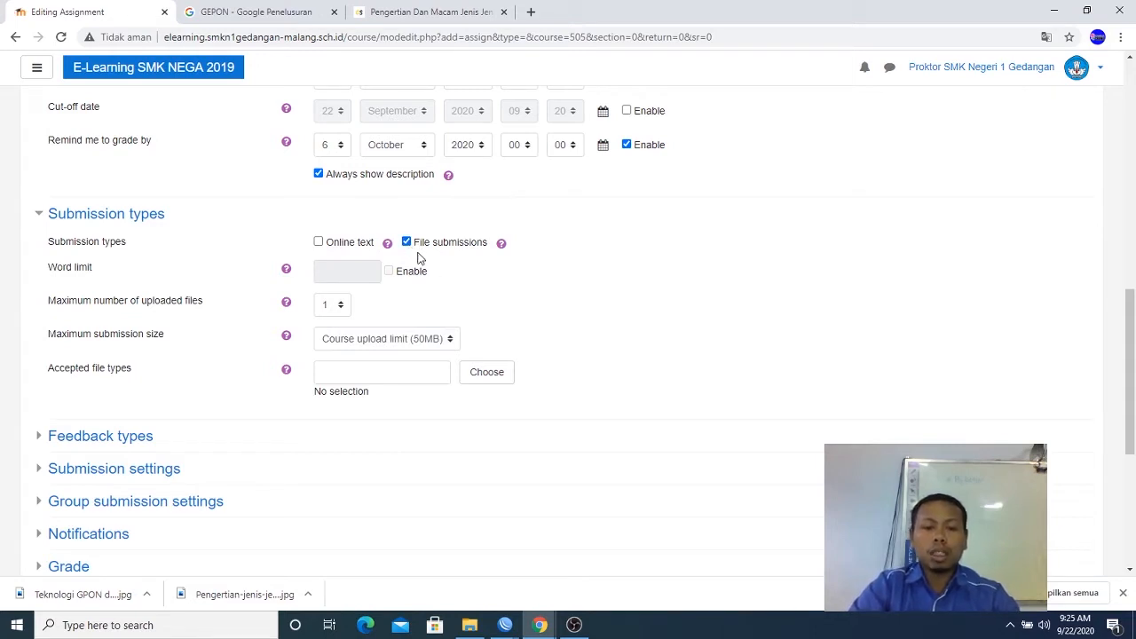
Limit file submissions to a maximum size of 10MB and accept only Word 2007 (.docx) and Word (.doc) documents
{"action": "left_click", "coordinate": [449, 340]}
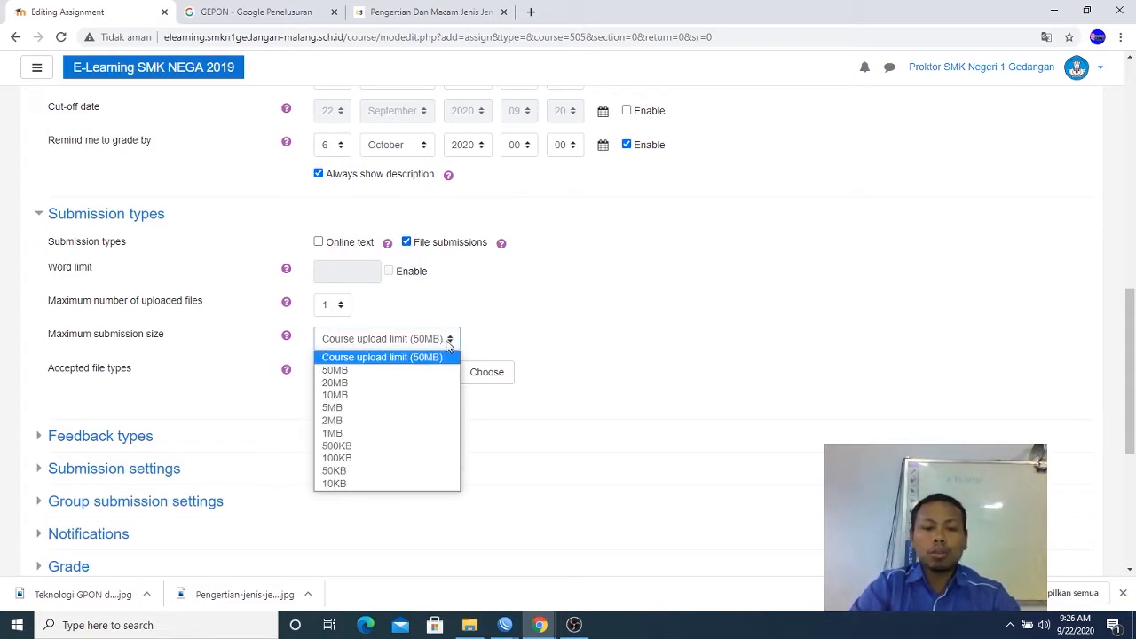
{"action": "left_click", "coordinate": [427, 395]}
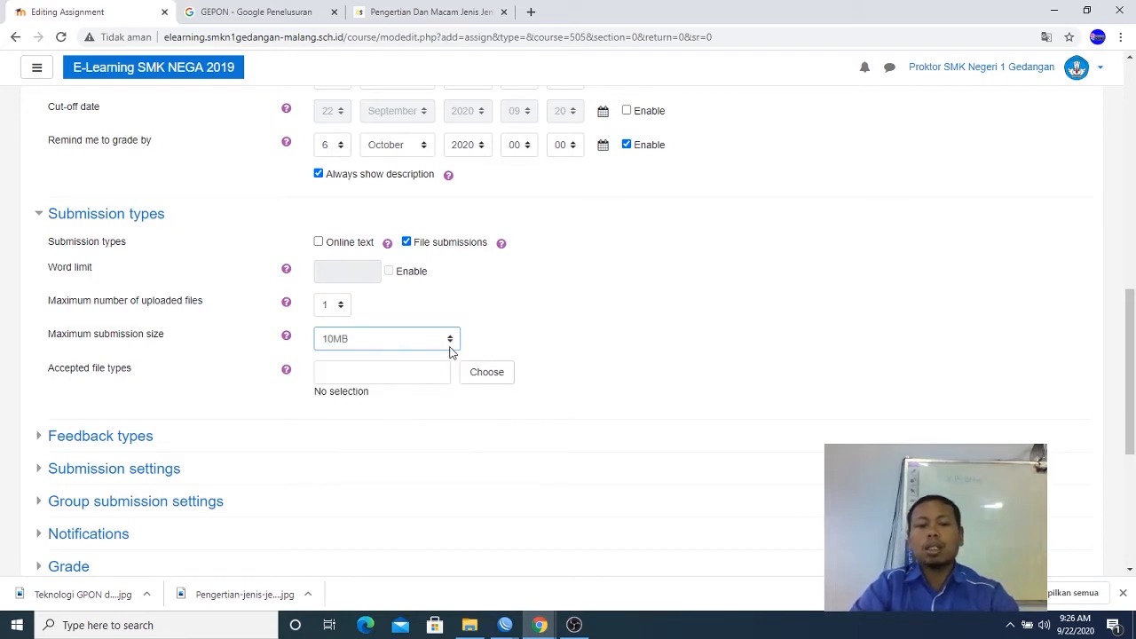
{"action": "left_click", "coordinate": [486, 373]}
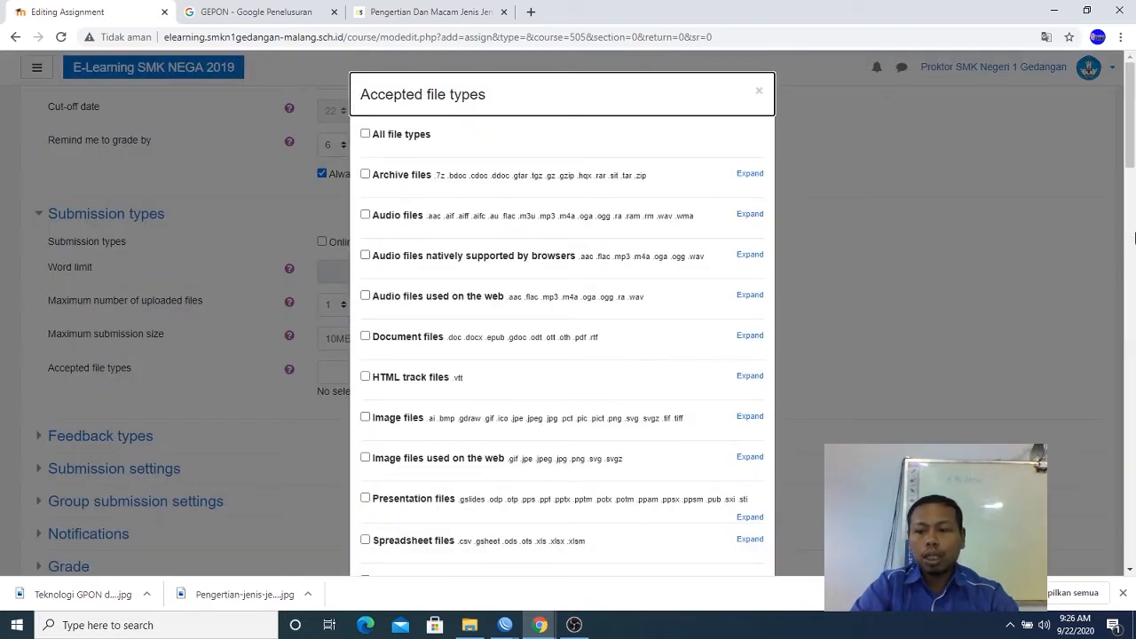
{"action": "left_click_drag", "start_coordinate": [1133, 147], "coordinate": [1133, 191]}
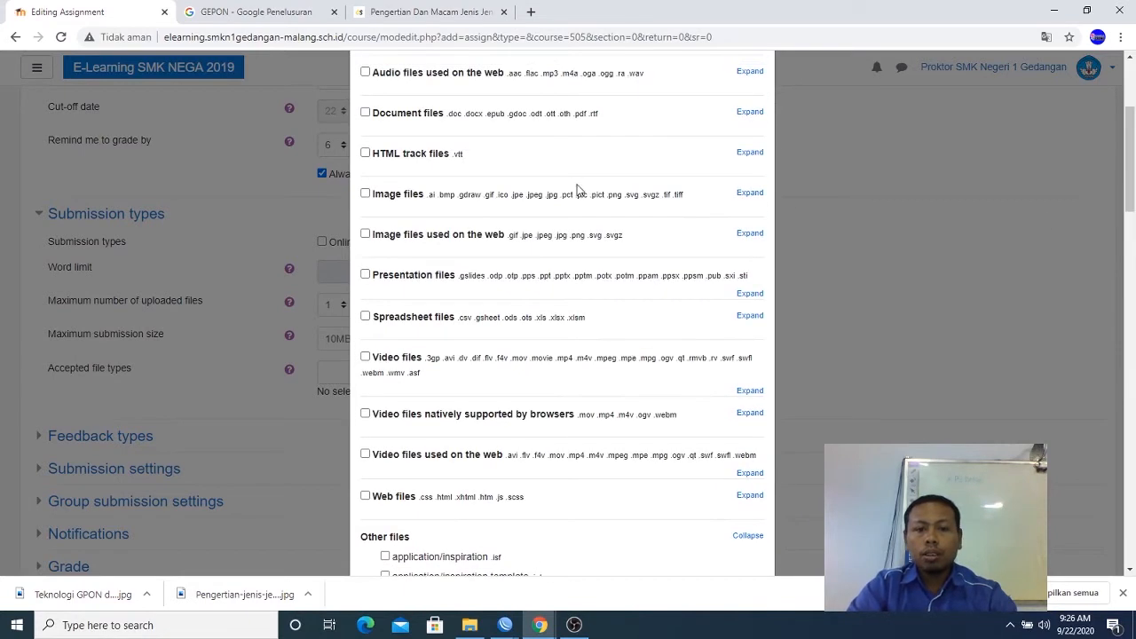
{"action": "left_click", "coordinate": [748, 112]}
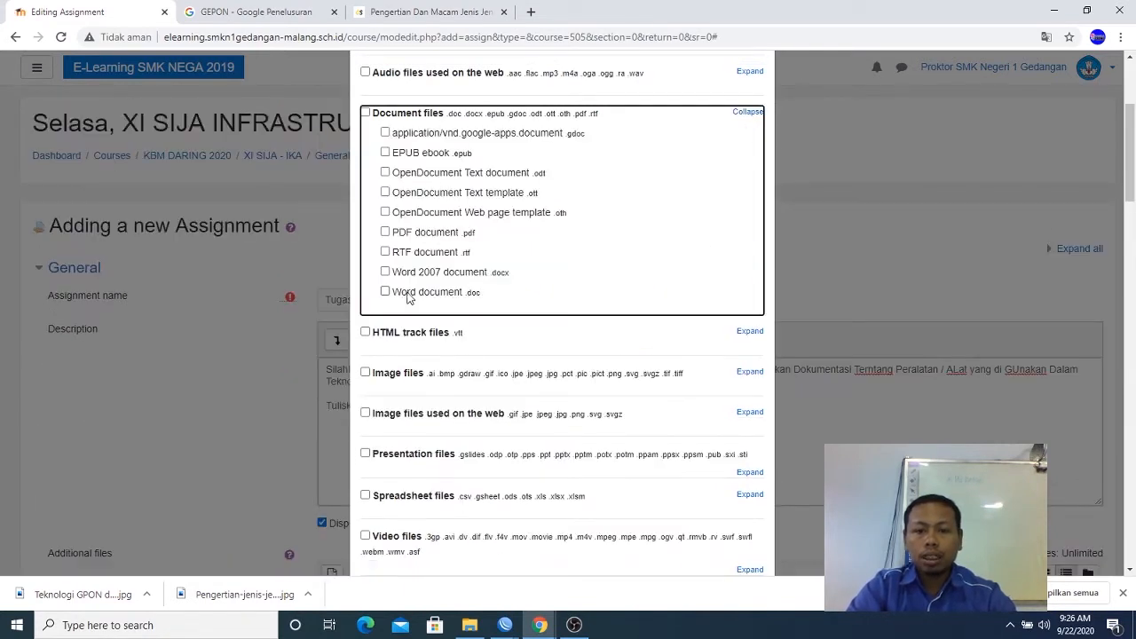
{"action": "left_click", "coordinate": [387, 275]}
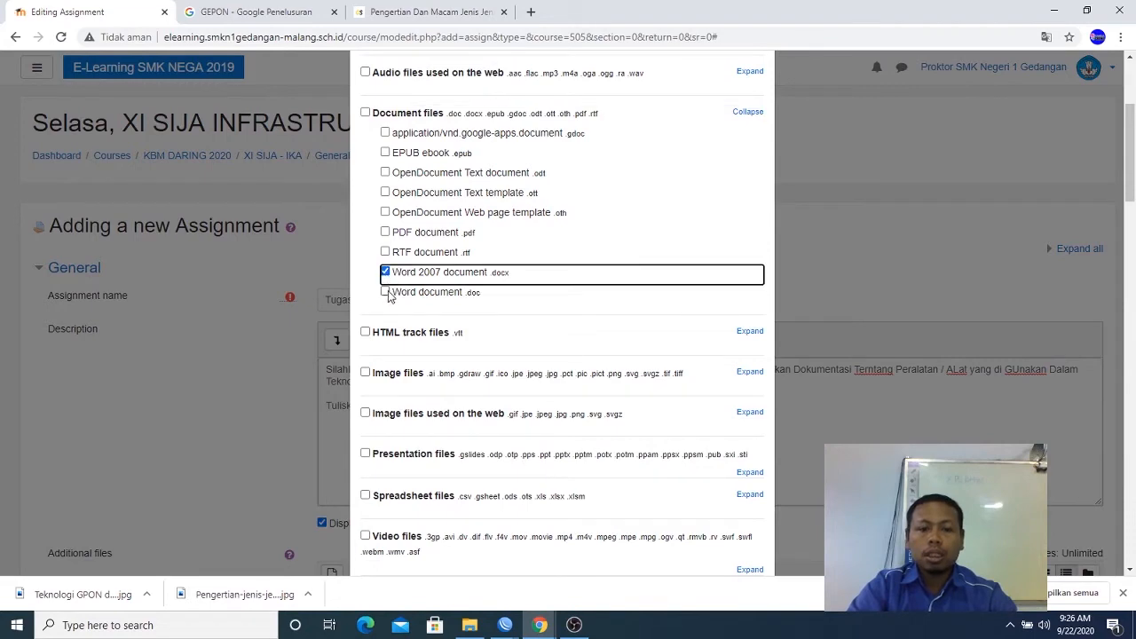
{"action": "left_click", "coordinate": [386, 293]}
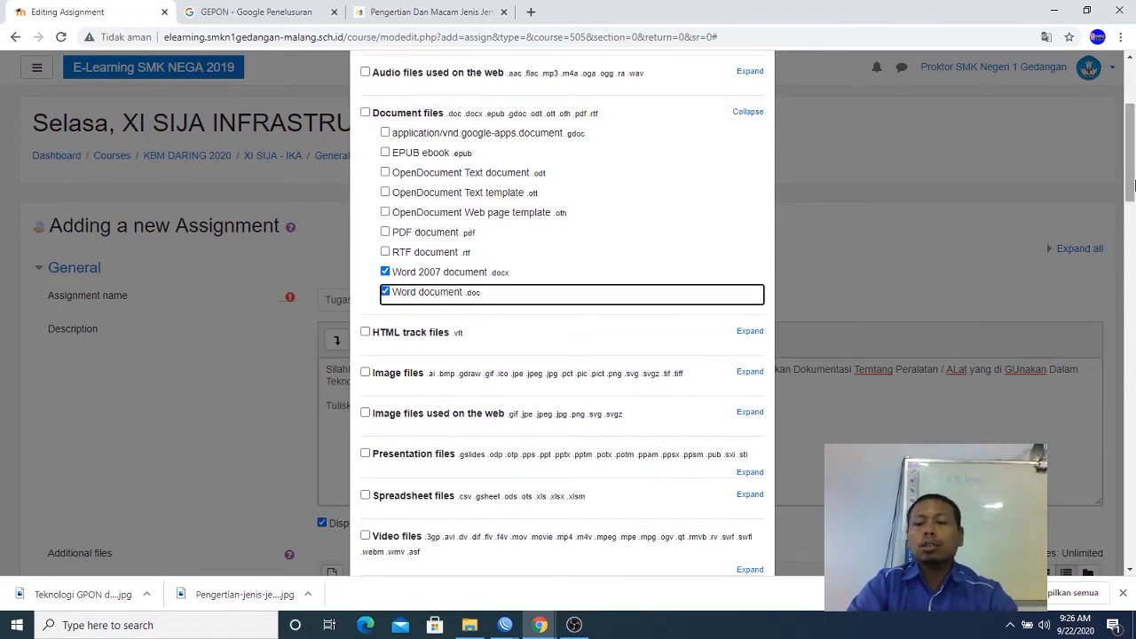
{"action": "left_click_drag", "start_coordinate": [1131, 191], "coordinate": [1135, 569]}
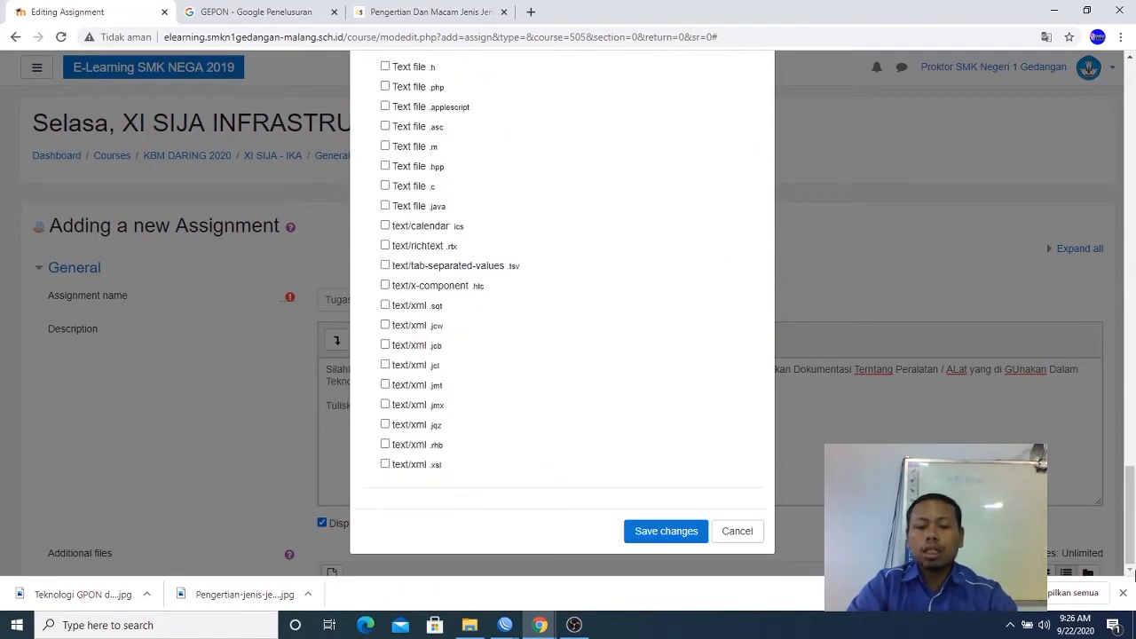
{"action": "left_click", "coordinate": [689, 531]}
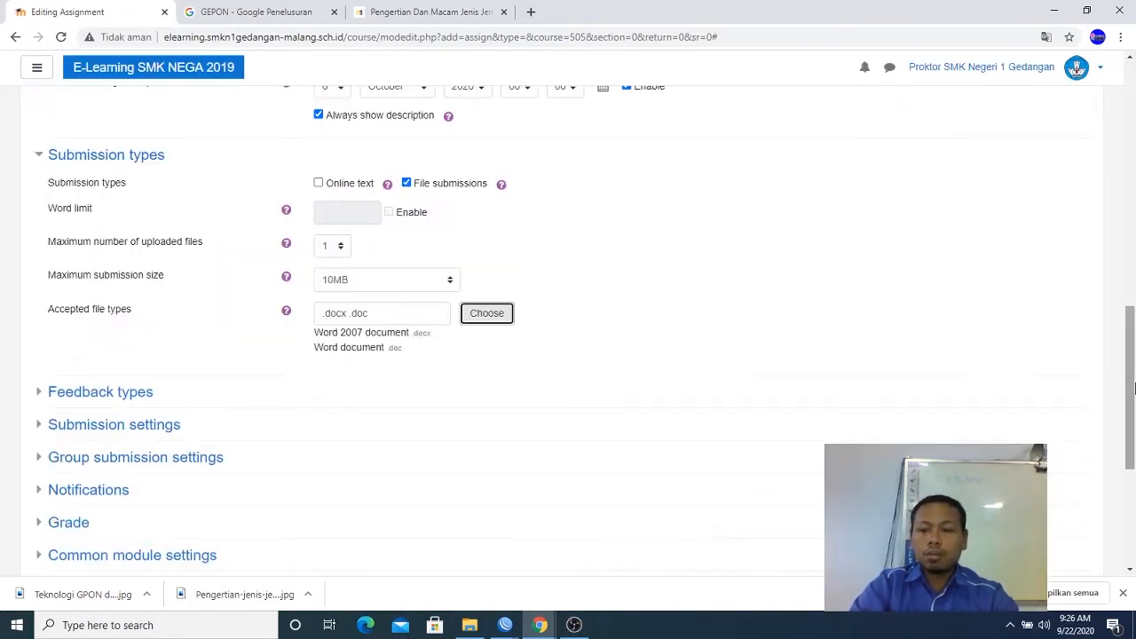
Change the assignment's submission types to online text only, disabling file submissions
{"action": "scroll", "coordinate": [843, 373], "scroll_direction": "up", "scroll_amount": 2}
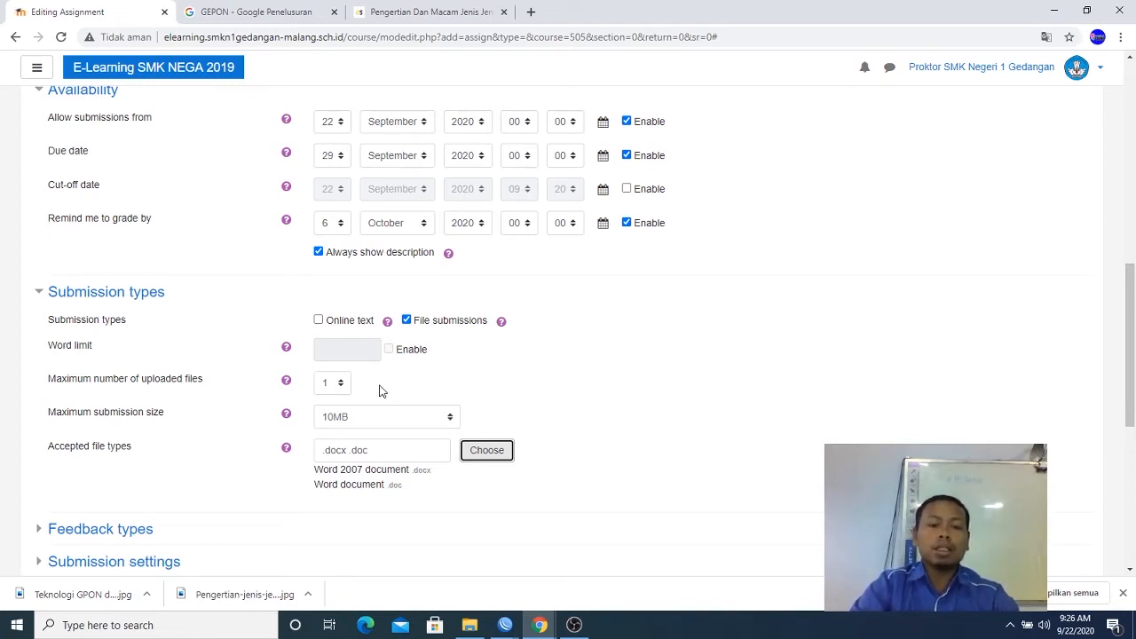
{"action": "left_click", "coordinate": [319, 320]}
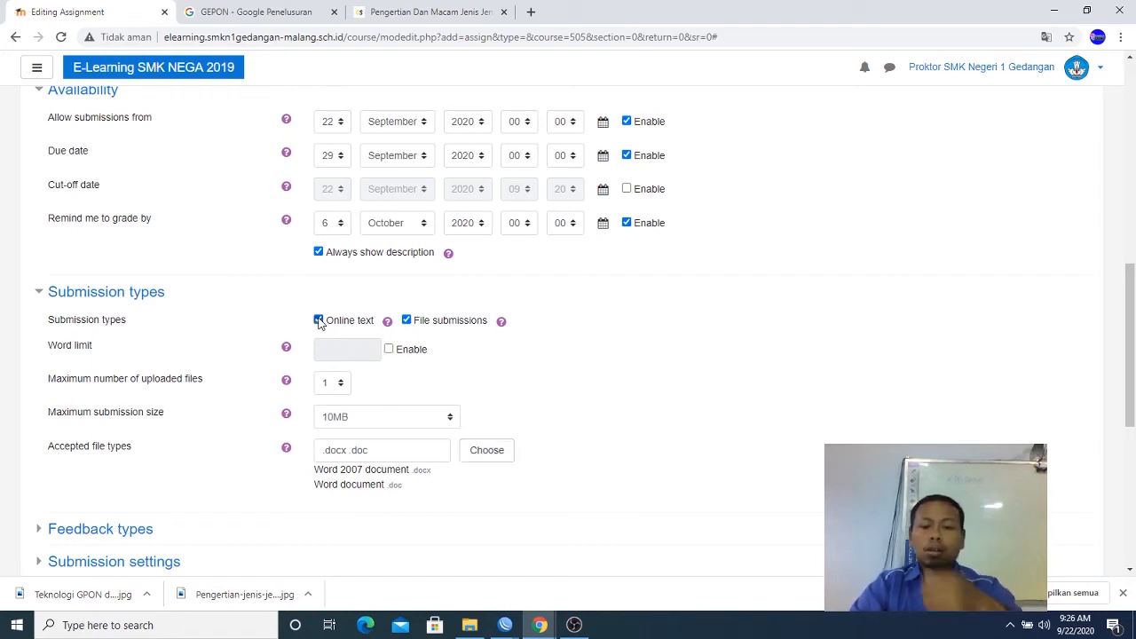
{"action": "left_click", "coordinate": [406, 321]}
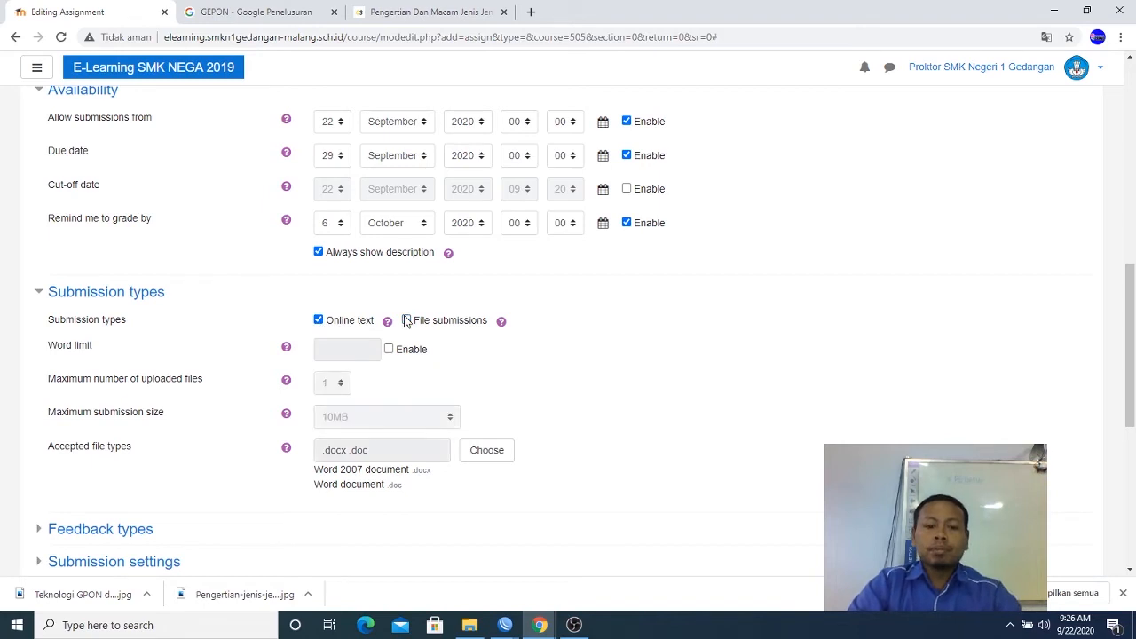
Set completion tracking to "Show activity as complete when conditions are met" and remove the requirement that students submit
{"action": "left_click_drag", "start_coordinate": [1130, 327], "coordinate": [1133, 441]}
{"action": "left_click", "coordinate": [160, 383]}
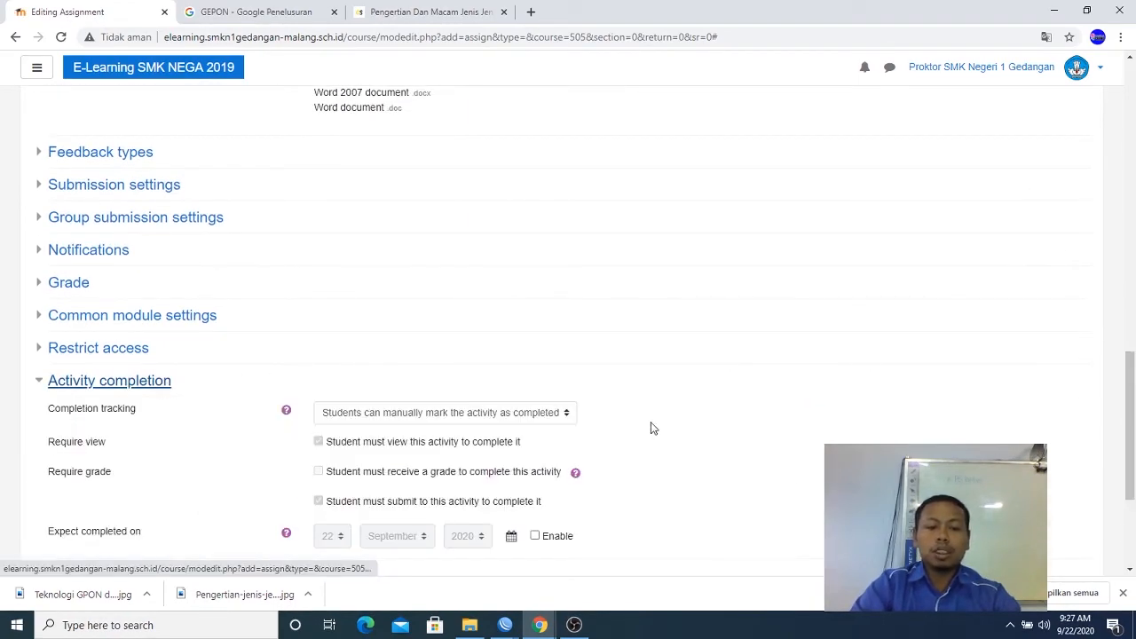
{"action": "scroll", "coordinate": [1128, 391], "scroll_direction": "down", "scroll_amount": 3}
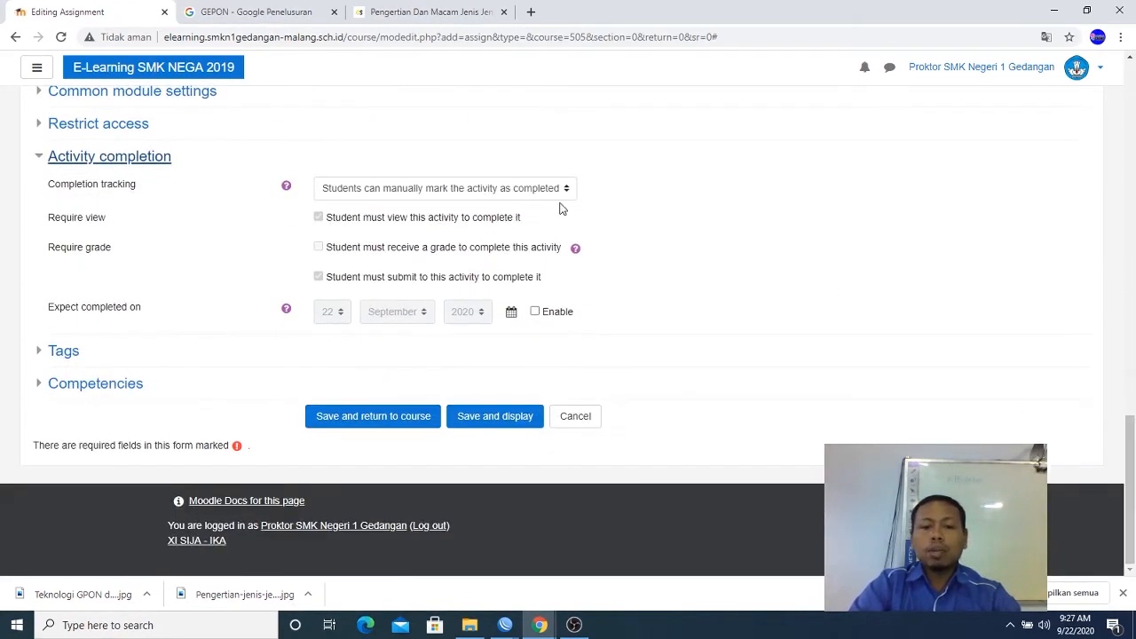
{"action": "left_click", "coordinate": [553, 195]}
{"action": "left_click", "coordinate": [542, 231]}
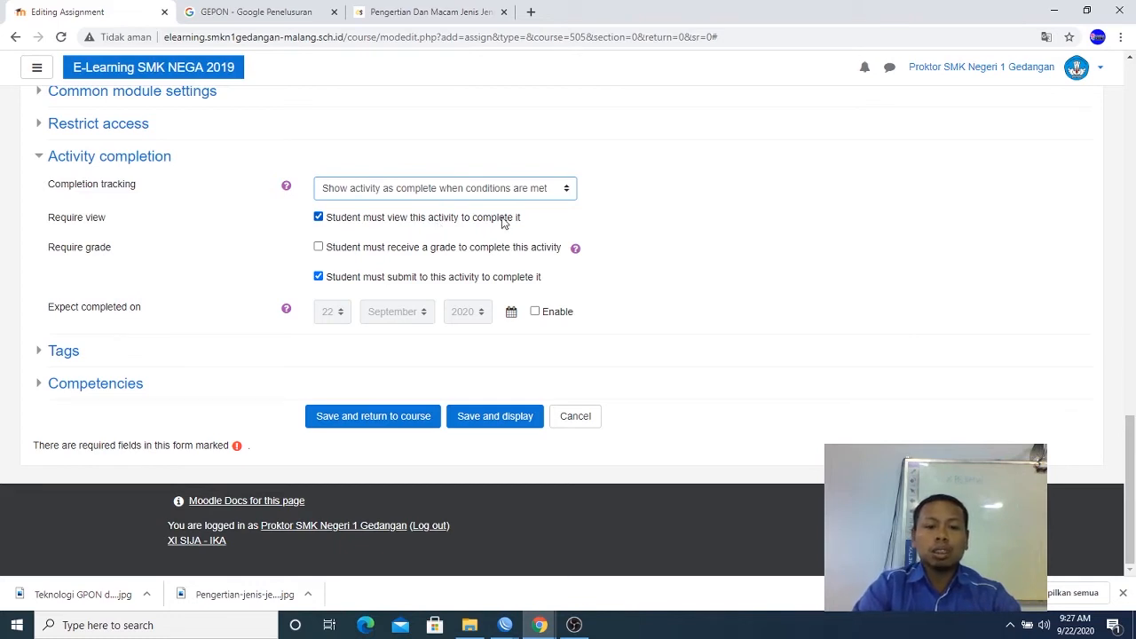
{"action": "left_click", "coordinate": [400, 279]}
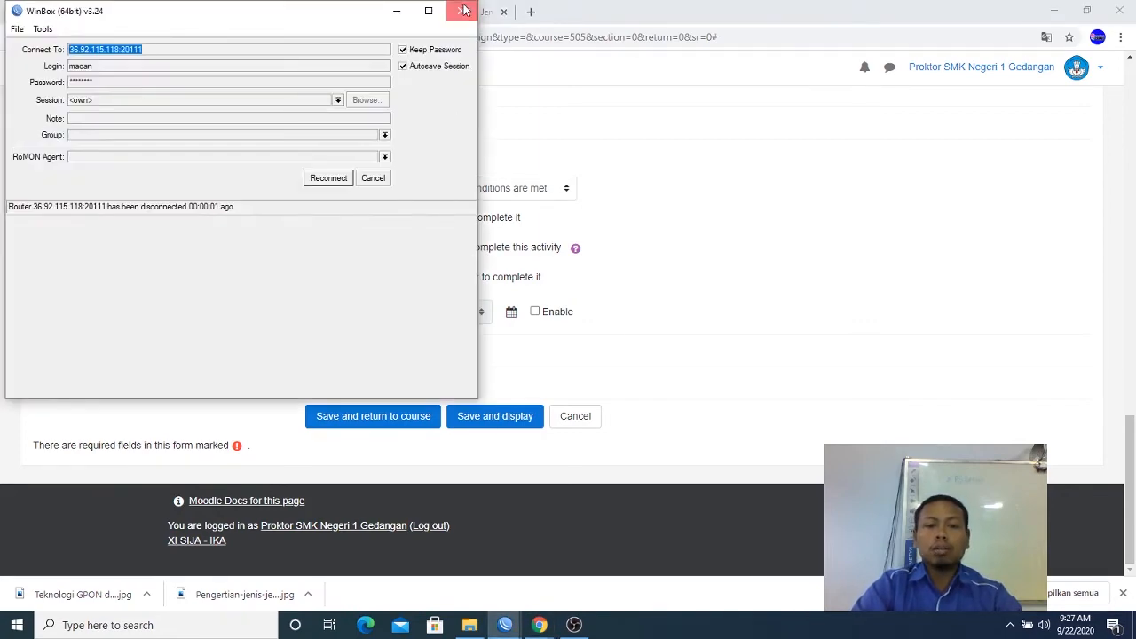
Close the WinBox window covering the form, and save the assignment, returning to the course page
{"action": "left_click", "coordinate": [463, 10]}
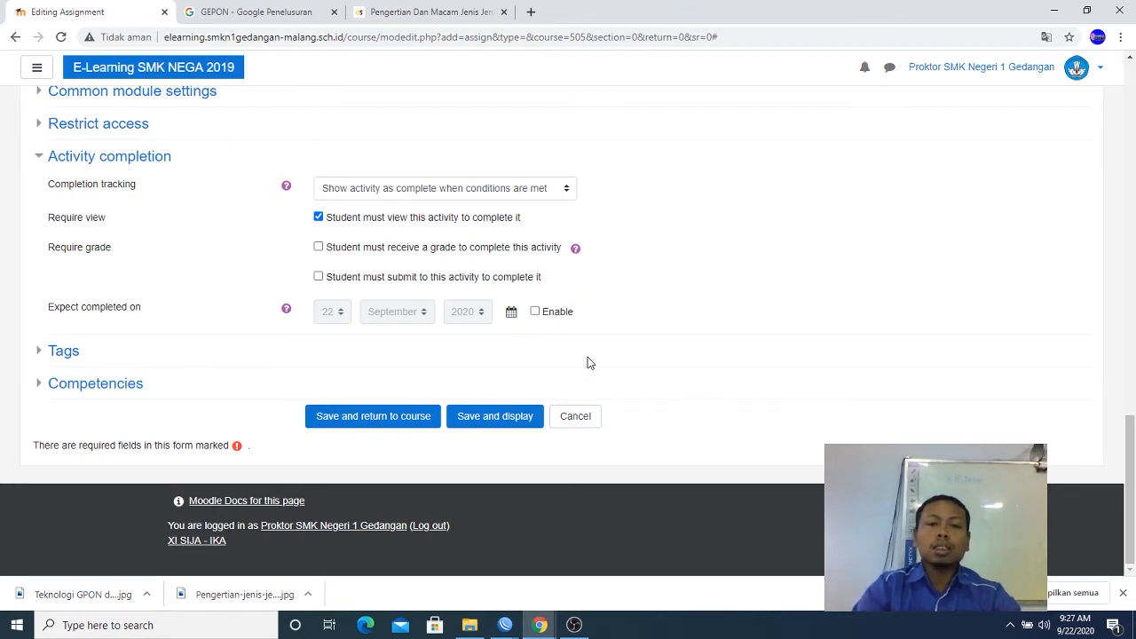
{"action": "left_click", "coordinate": [387, 425]}
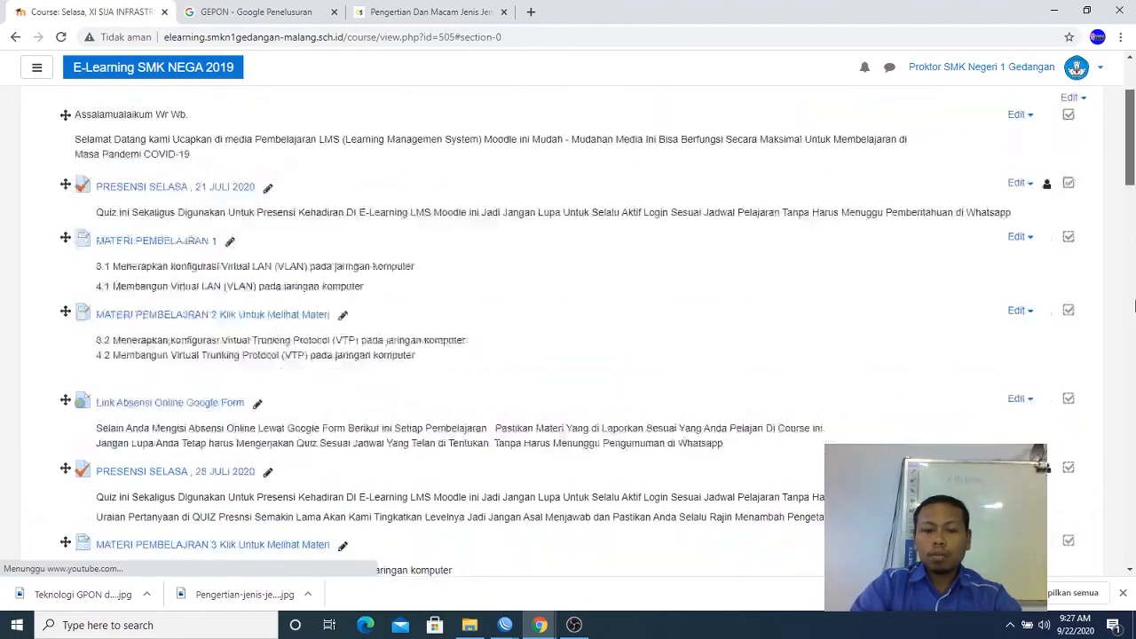
Move the Tugas Mater GEPON assignment directly below the PRESENSI SELASA, 22 September 2020 quiz, above Materi Pembelajaran 10 Jaringan Nirkabel
{"action": "left_click_drag", "start_coordinate": [1131, 145], "coordinate": [1133, 471]}
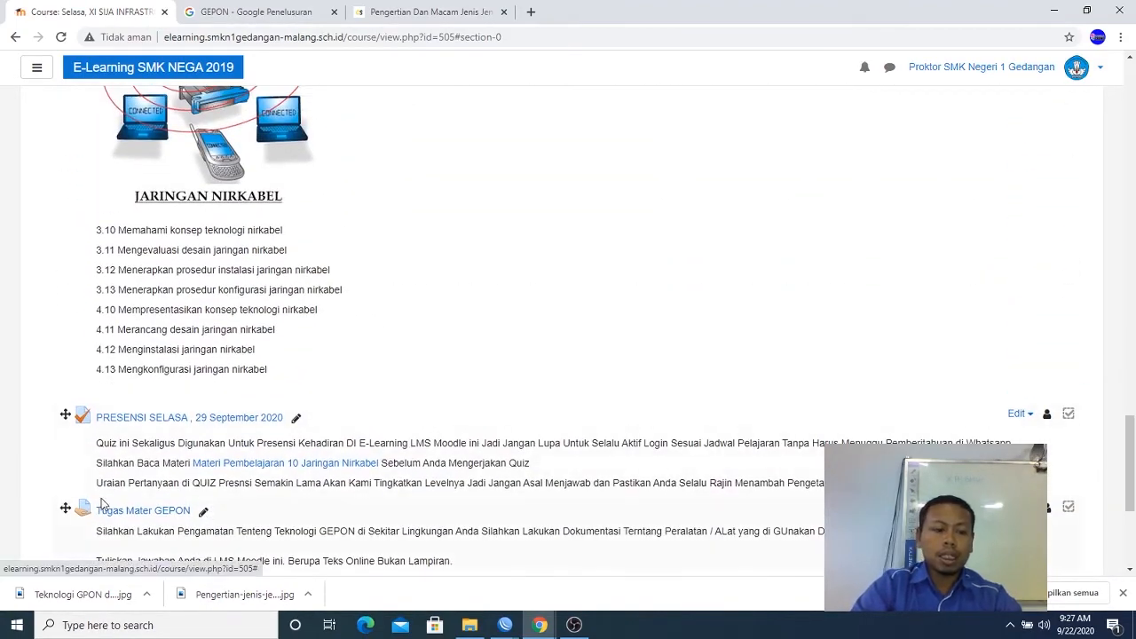
{"action": "left_click_drag", "start_coordinate": [62, 506], "coordinate": [71, 180]}
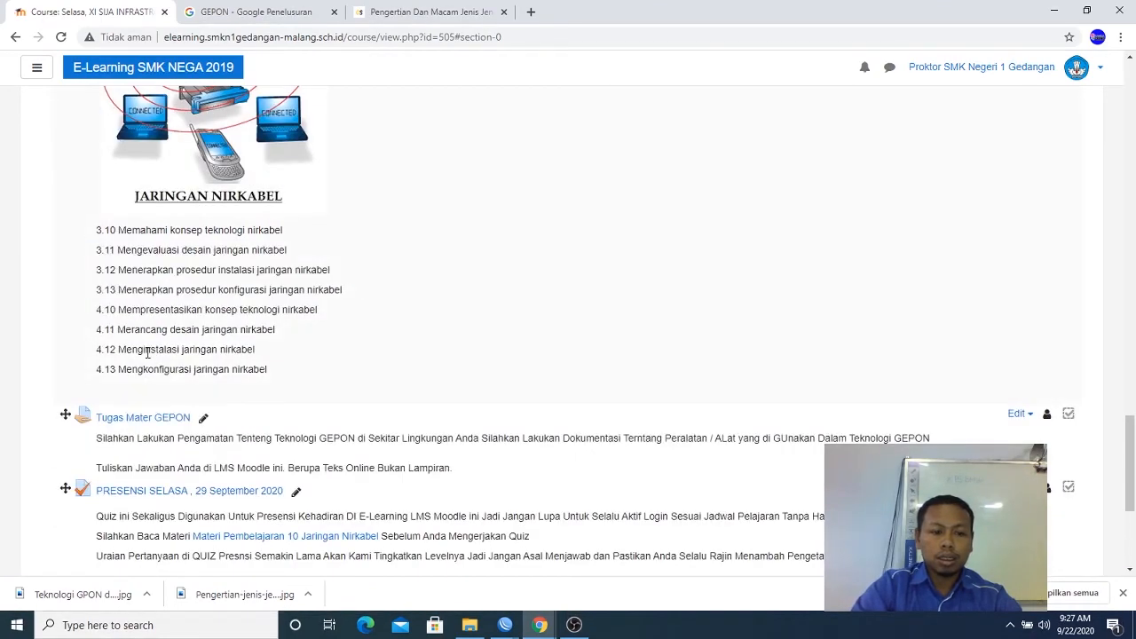
{"action": "left_click_drag", "start_coordinate": [1134, 457], "coordinate": [1134, 433]}
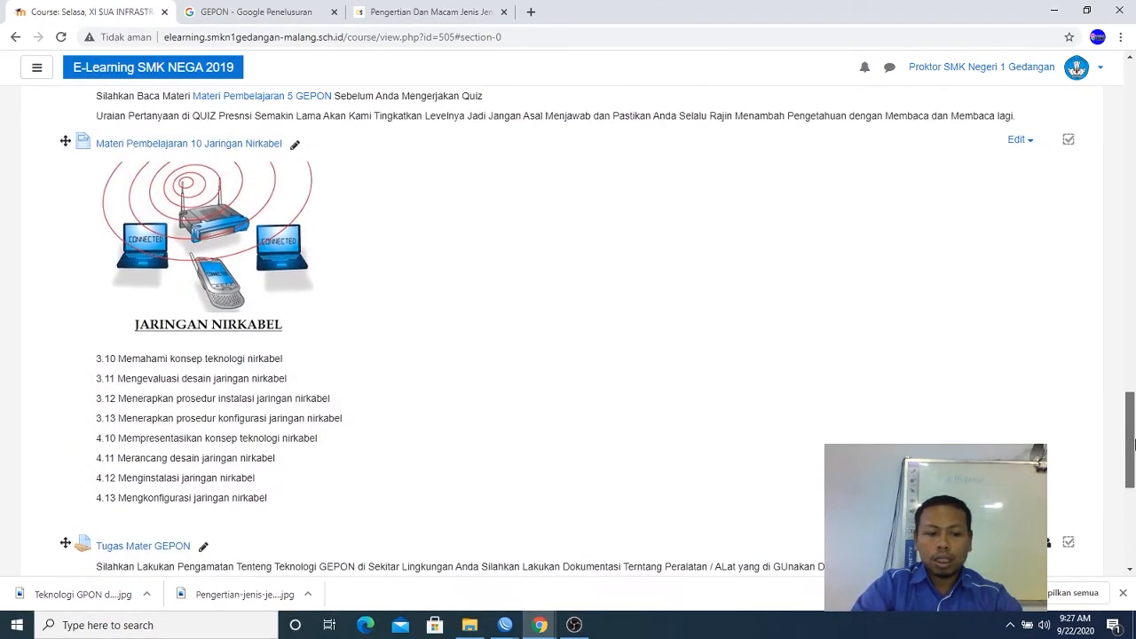
{"action": "left_click_drag", "start_coordinate": [65, 542], "coordinate": [49, 138]}
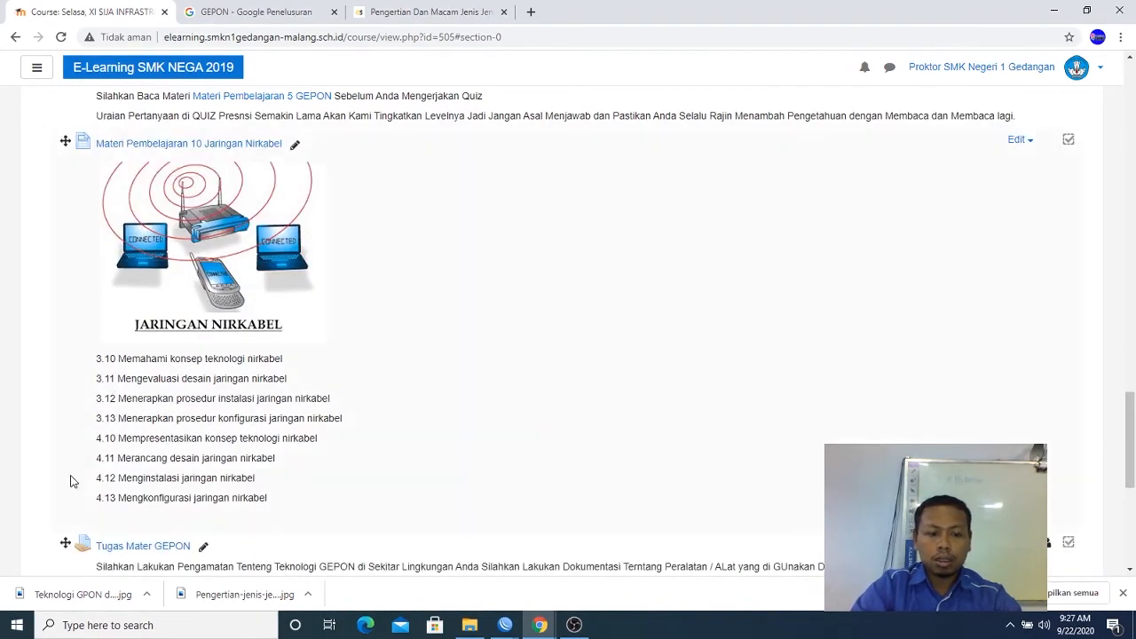
{"action": "left_click_drag", "start_coordinate": [65, 542], "coordinate": [44, 127]}
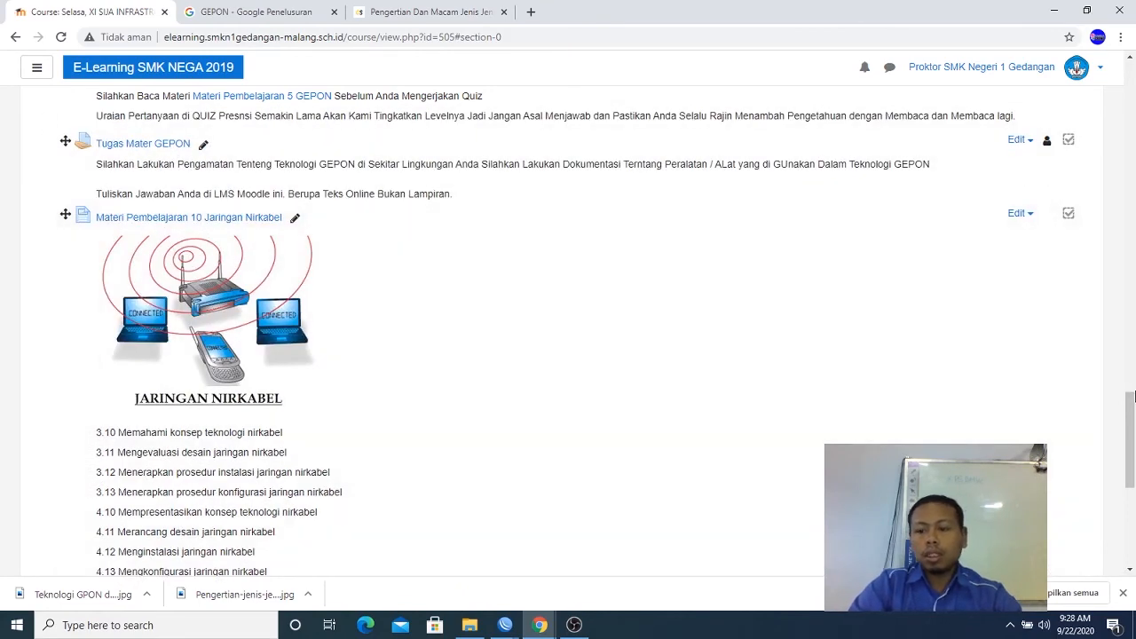
Open the Tugas Mater GEPON assignment to review its grading summary, and return to its entry on the XI SIJA - IKA course page
{"action": "scroll", "coordinate": [1132, 397], "scroll_direction": "up", "scroll_amount": 3}
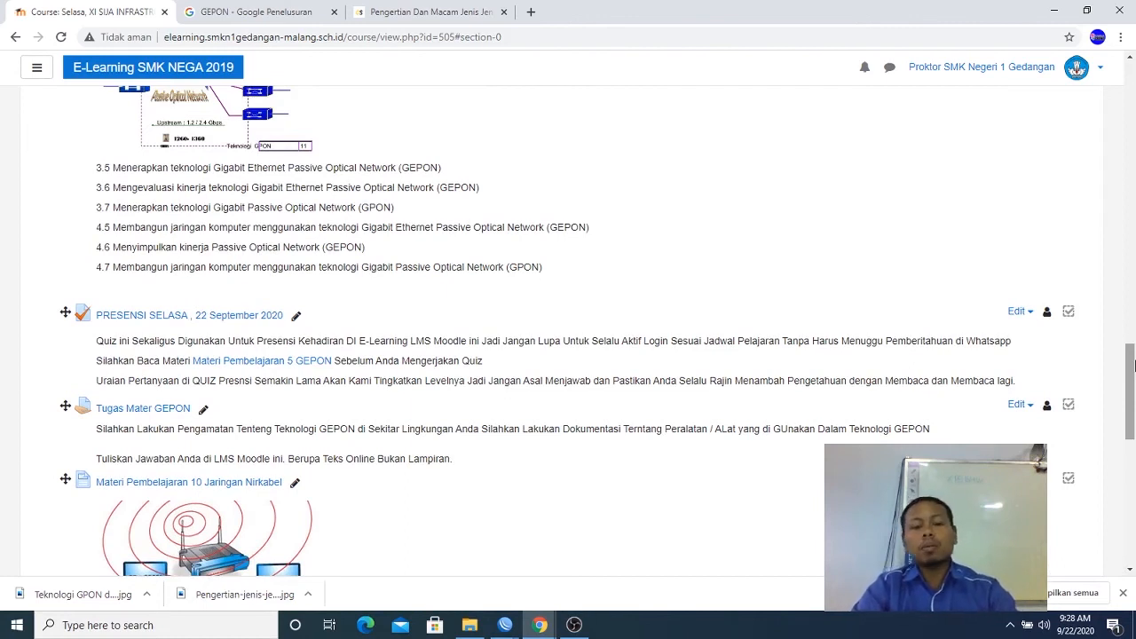
{"action": "left_click", "coordinate": [166, 410]}
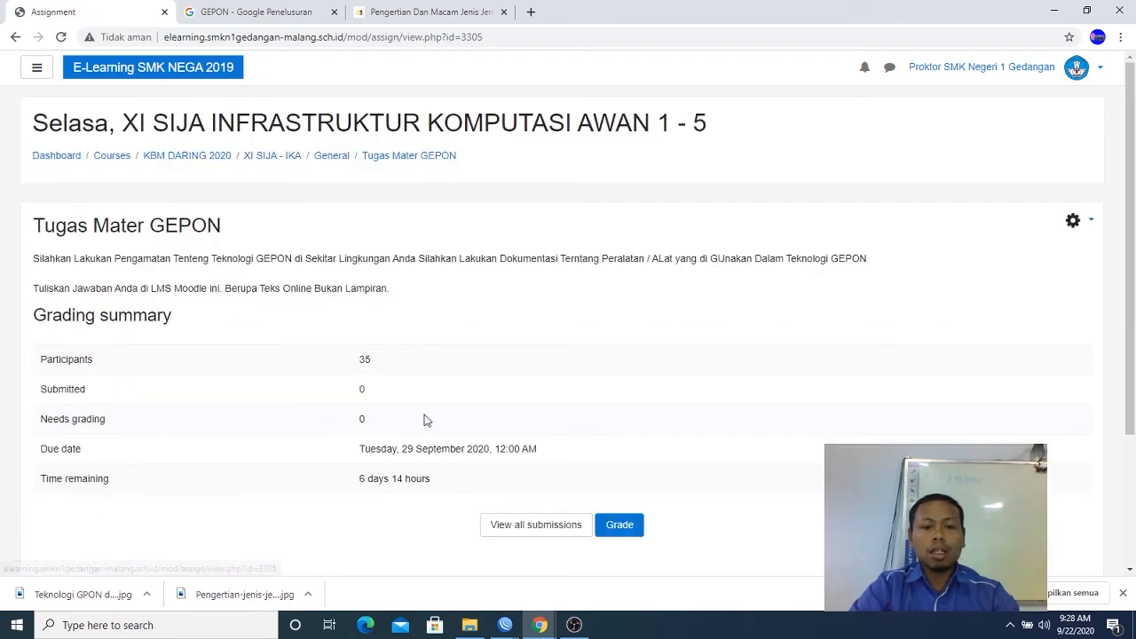
{"action": "scroll", "coordinate": [1135, 211], "scroll_direction": "down", "scroll_amount": 5}
{"action": "scroll", "coordinate": [597, 254], "scroll_direction": "up", "scroll_amount": 4}
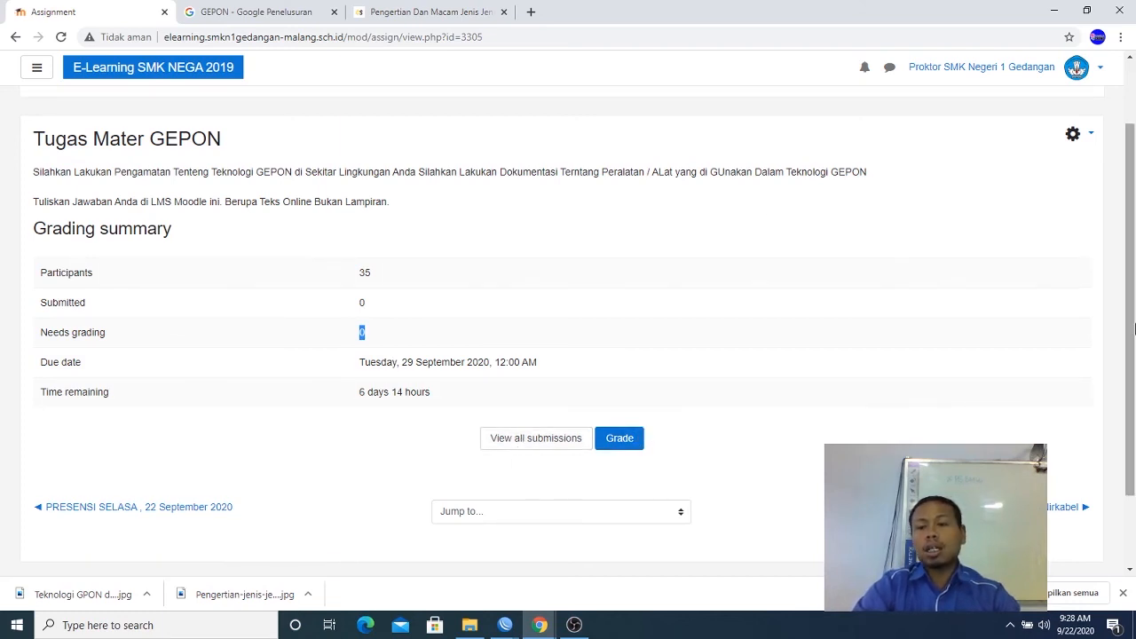
{"action": "scroll", "coordinate": [1126, 240], "scroll_direction": "up", "scroll_amount": 1}
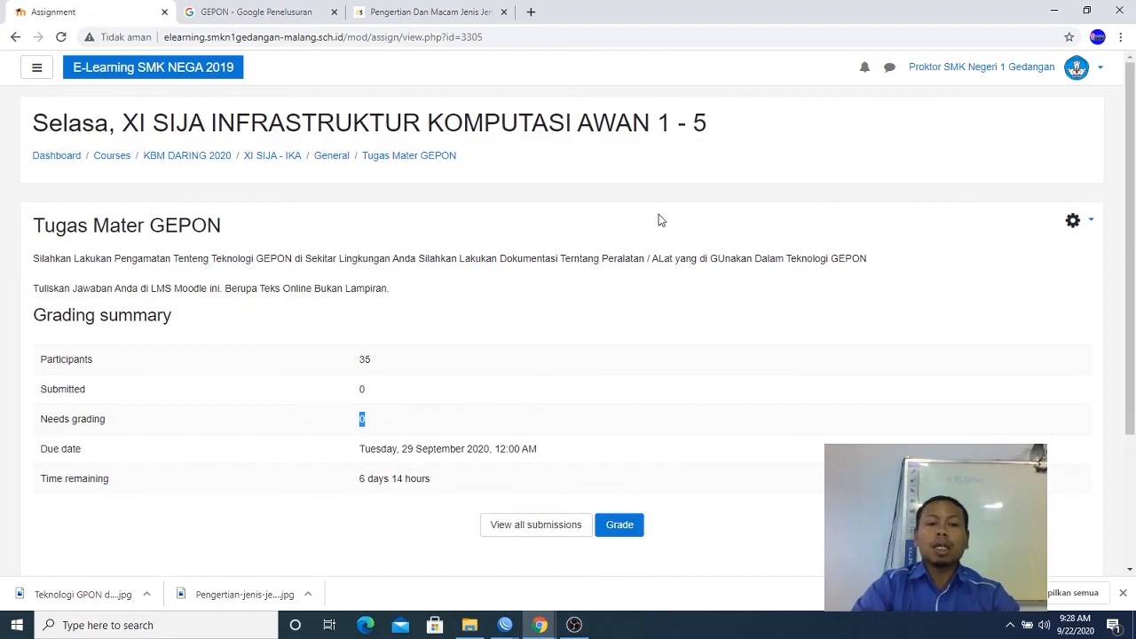
{"action": "left_click", "coordinate": [286, 156]}
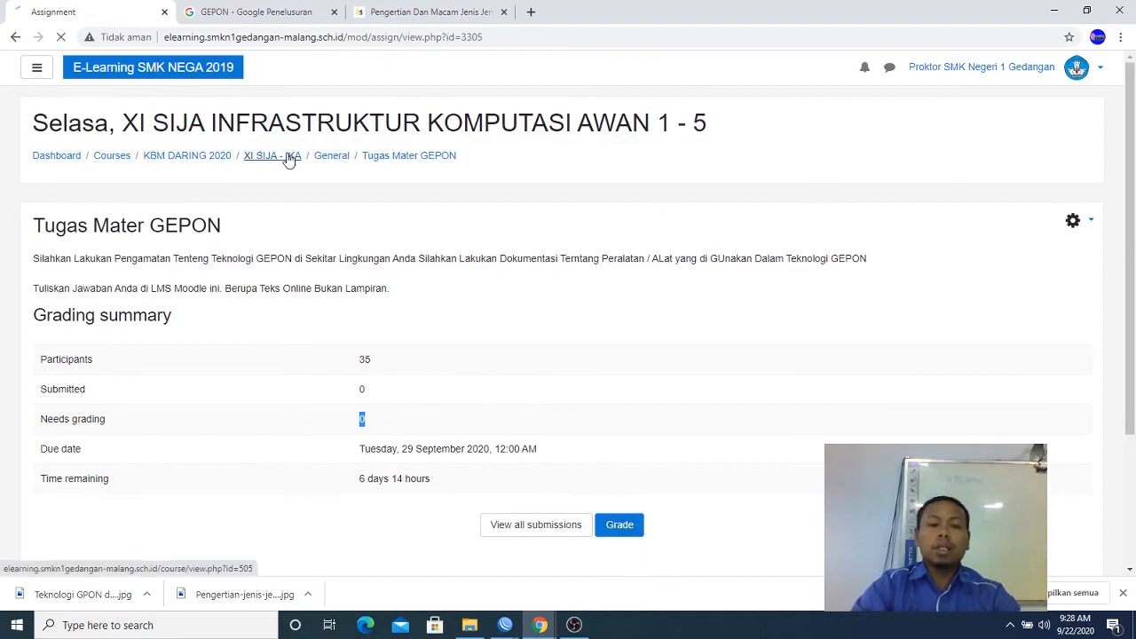
{"action": "left_click_drag", "start_coordinate": [1131, 124], "coordinate": [1133, 406]}
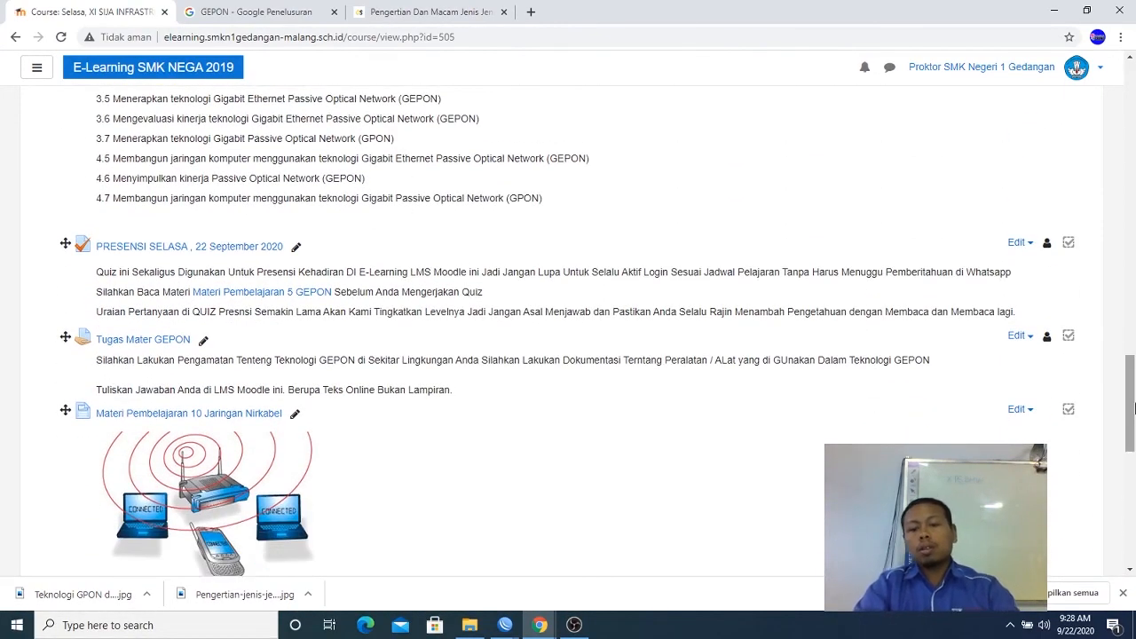